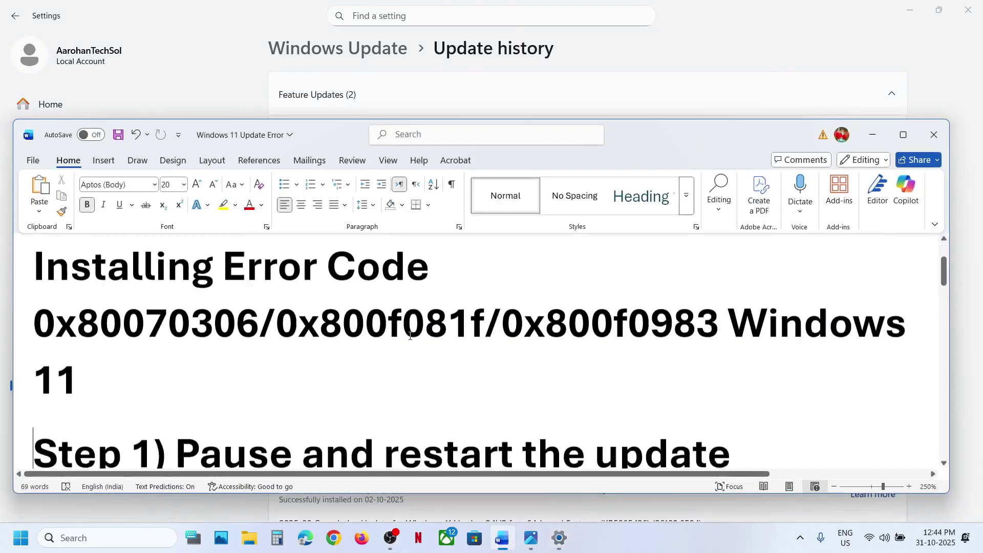
Bring the Settings Update history page in front of the Word guide.
click(250, 71)
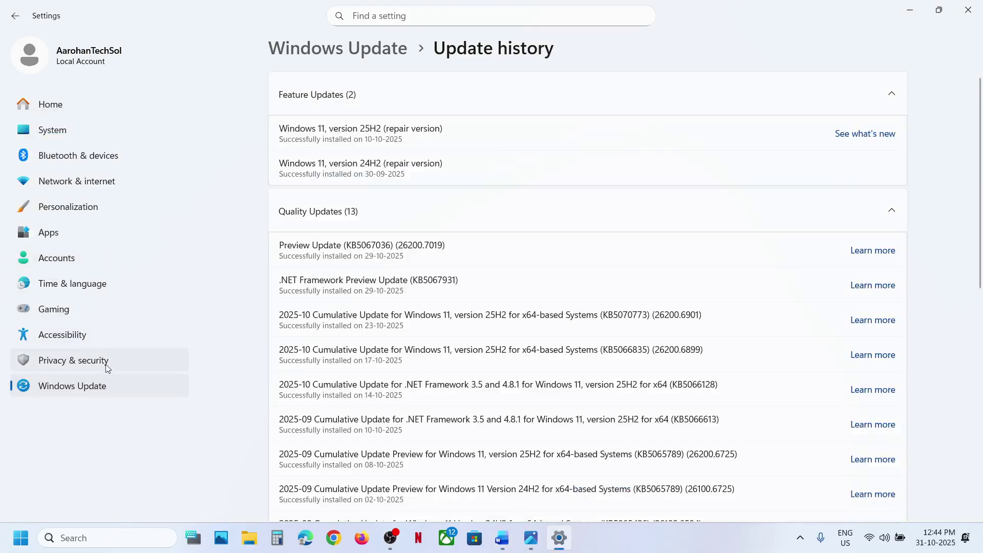
Pause Windows updates for one week, then resume them so Windows checks for updates.
click(101, 386)
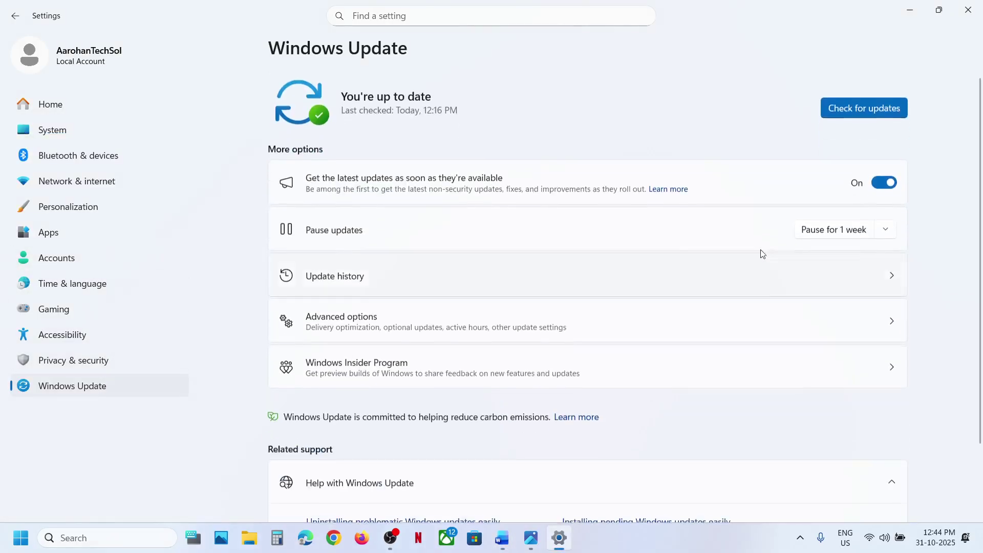
click(831, 230)
click(872, 109)
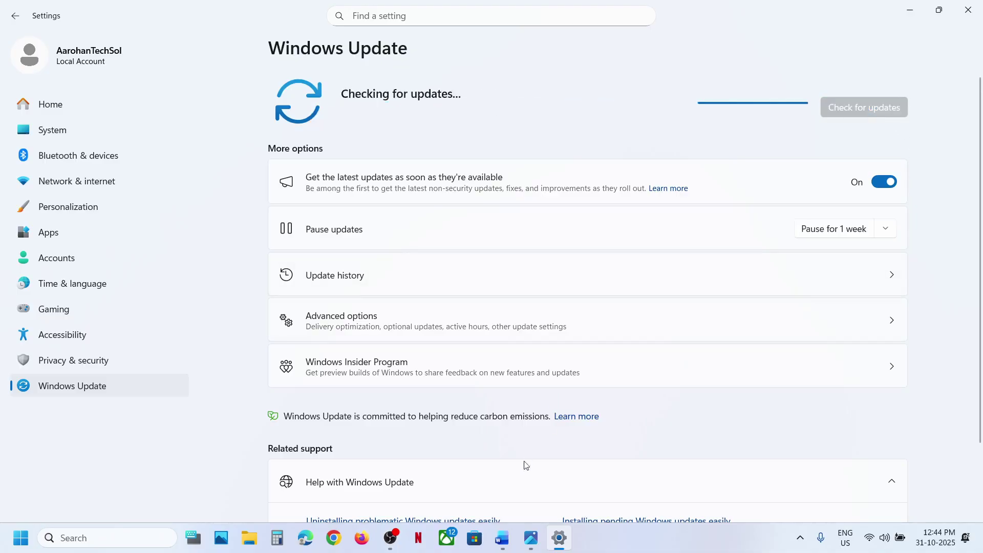
Scroll the Word guide down to Step 2, then return to Settings.
click(502, 538)
scroll(417, 397, down, 5)
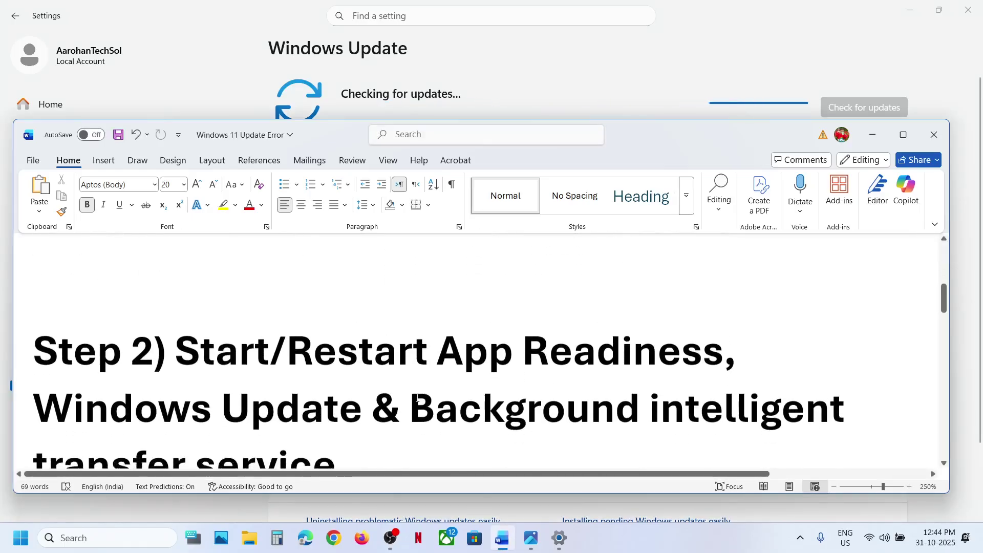
click(238, 118)
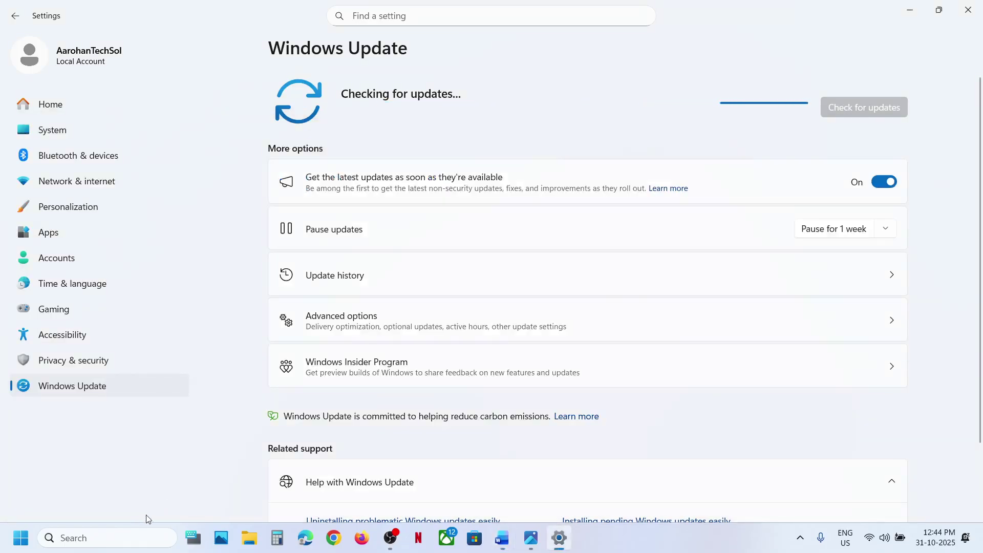
Open Services and set App Readiness to Automatic startup, then start it.
click(132, 539)
text(services)
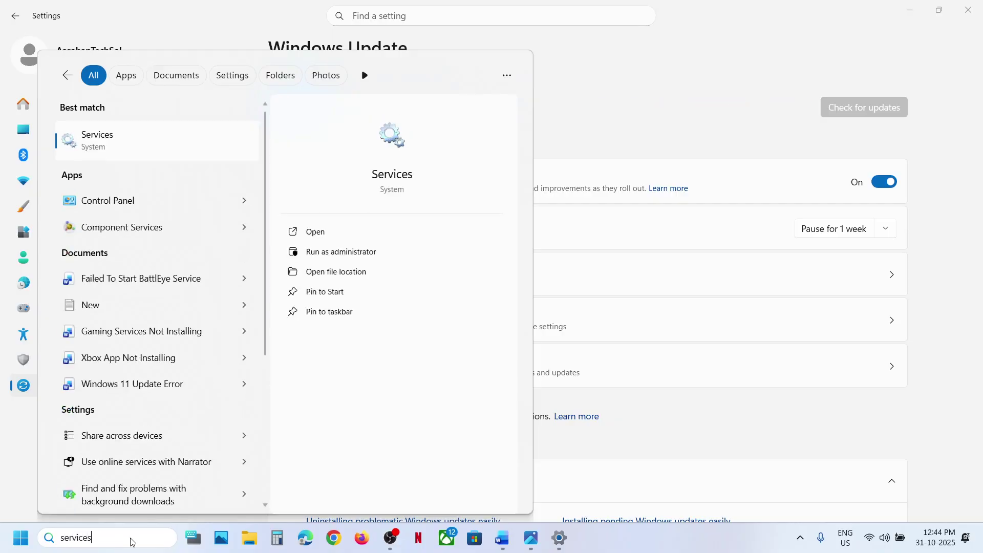
key(Return)
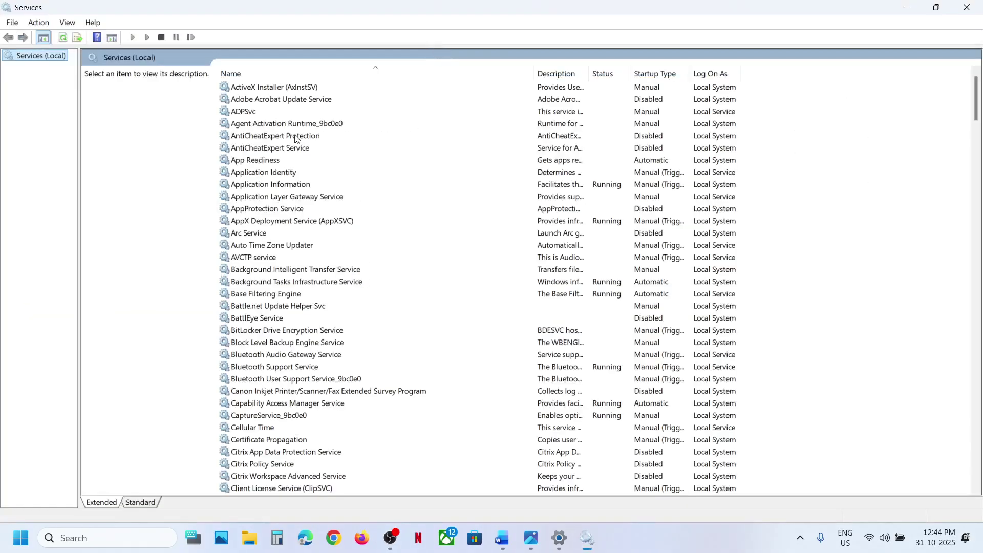
double_click(270, 162)
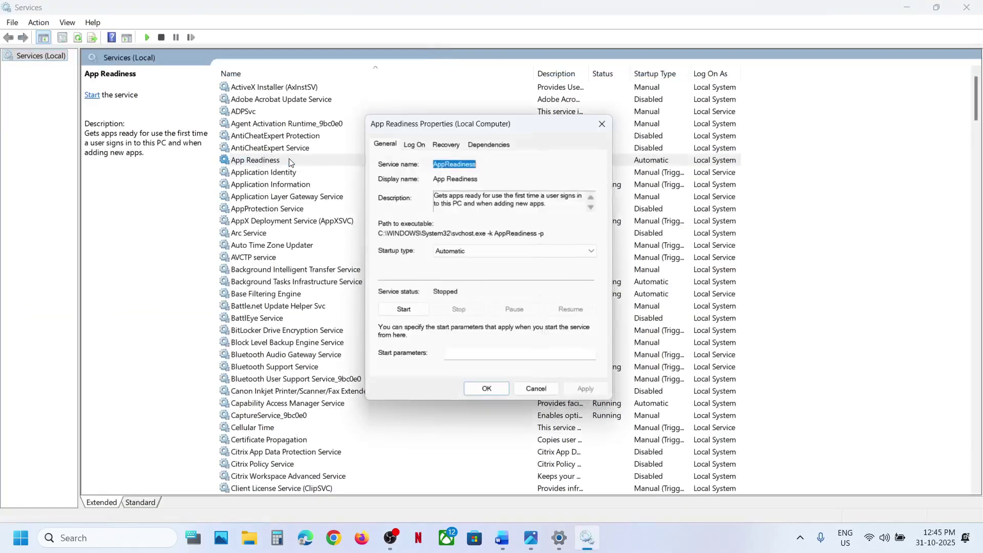
click(452, 253)
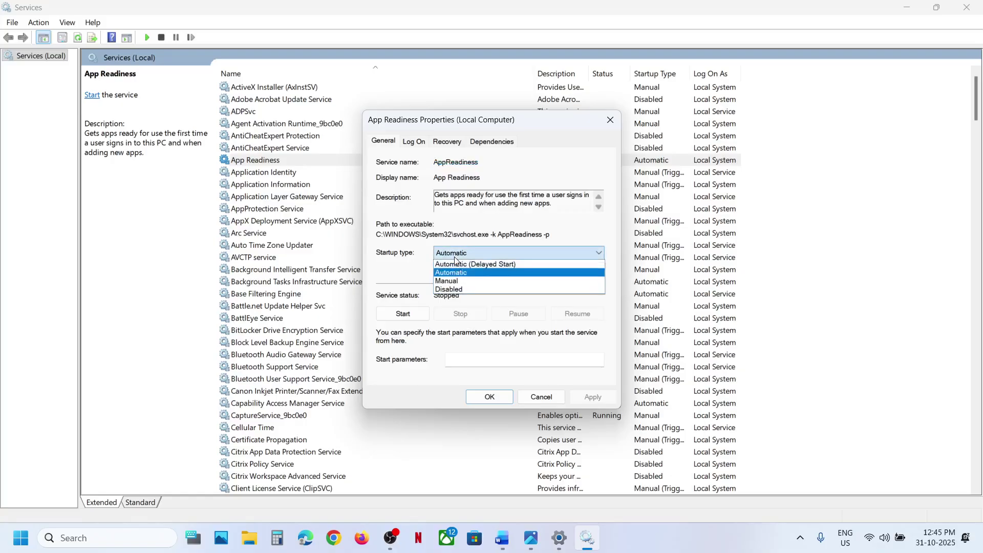
click(459, 274)
click(593, 398)
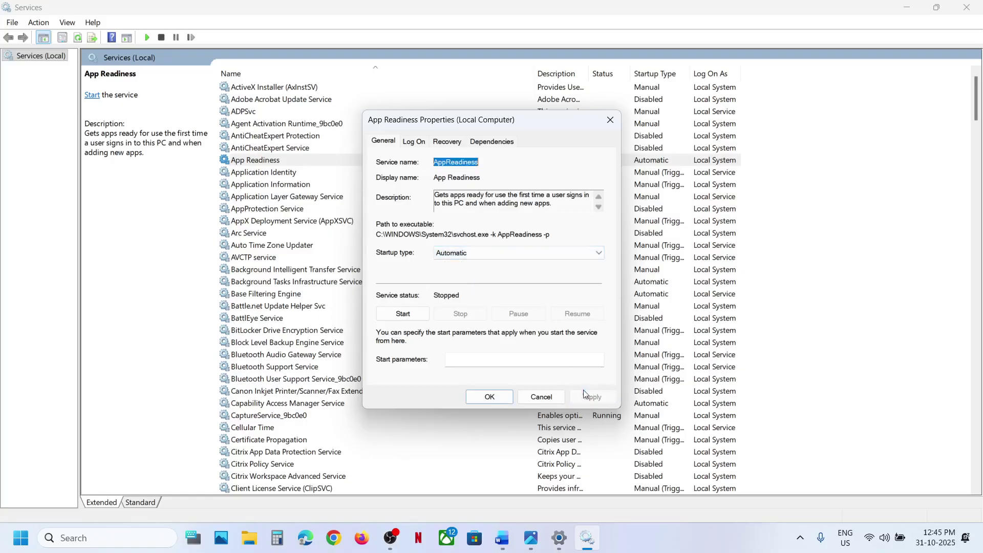
click(404, 315)
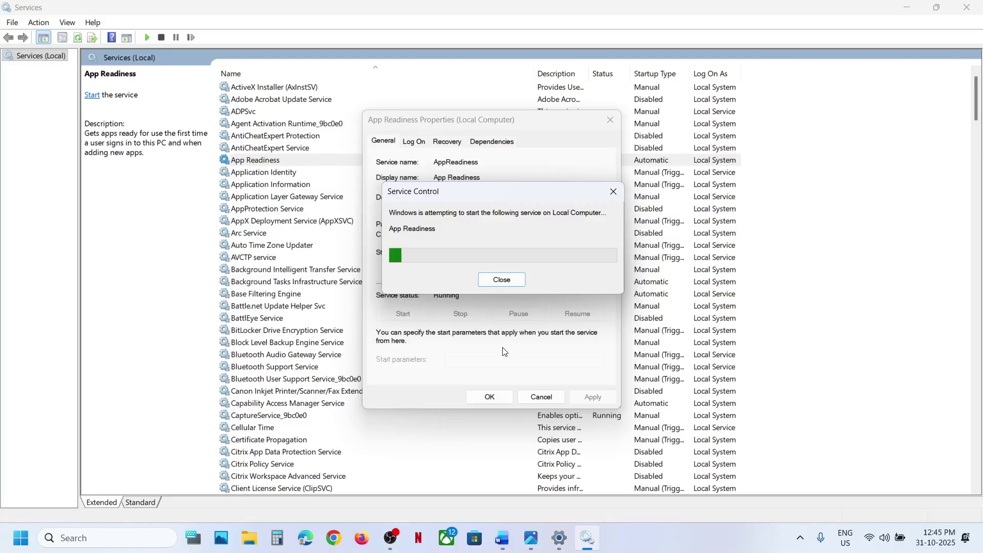
click(490, 398)
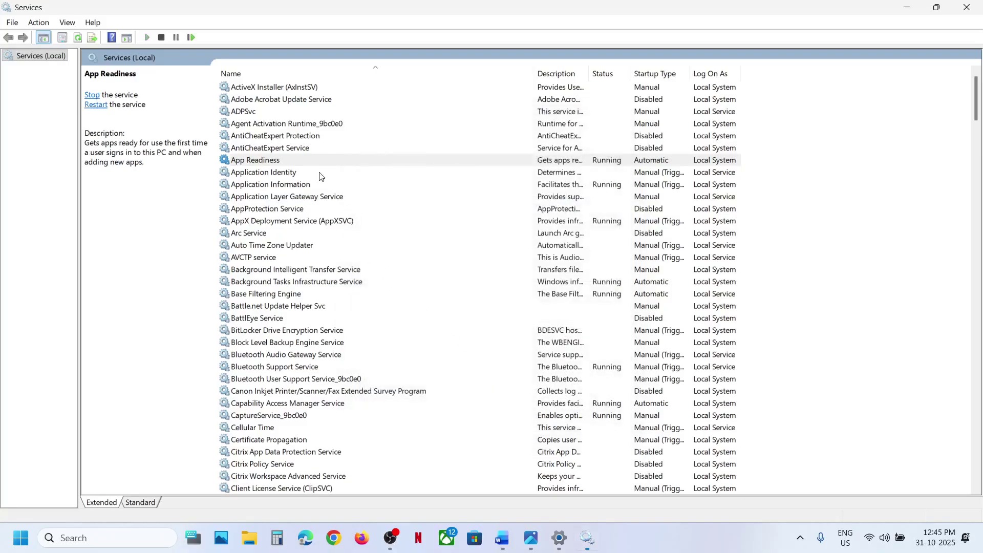
Restart the App Readiness service.
click(297, 165)
right_click(297, 165)
click(349, 226)
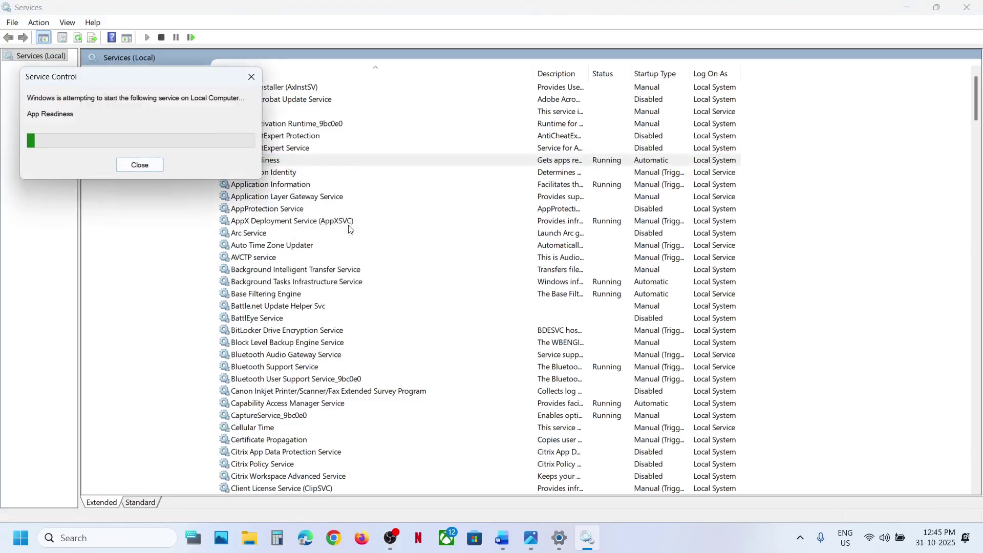
click(336, 332)
Keep the Windows Update service's startup type at Automatic and apply it.
key(w)
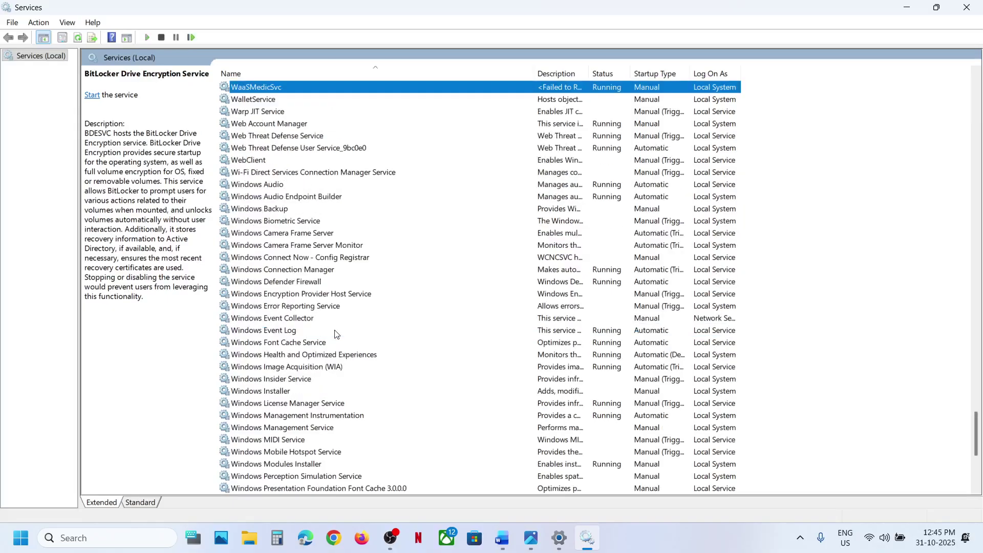
scroll(336, 334, down, 5)
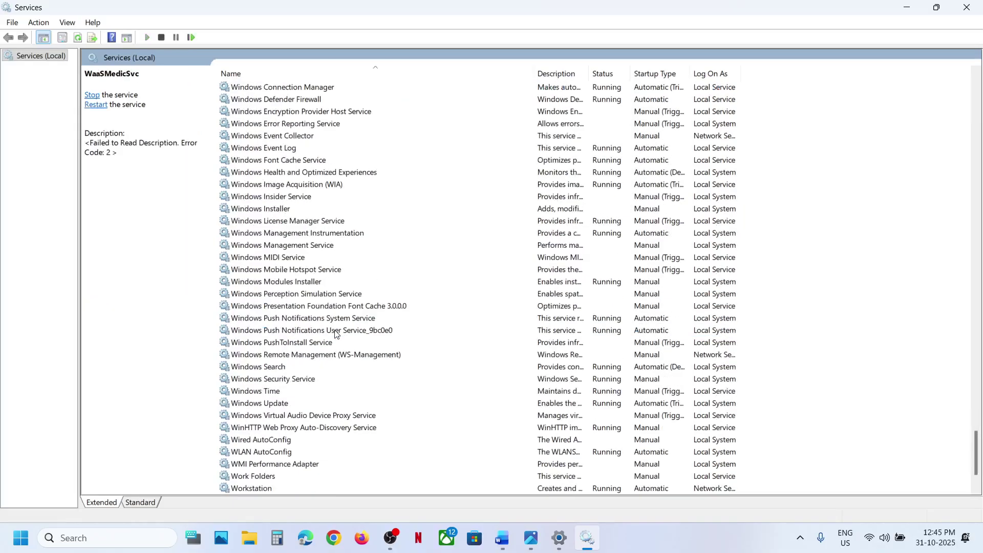
click(280, 404)
double_click(307, 407)
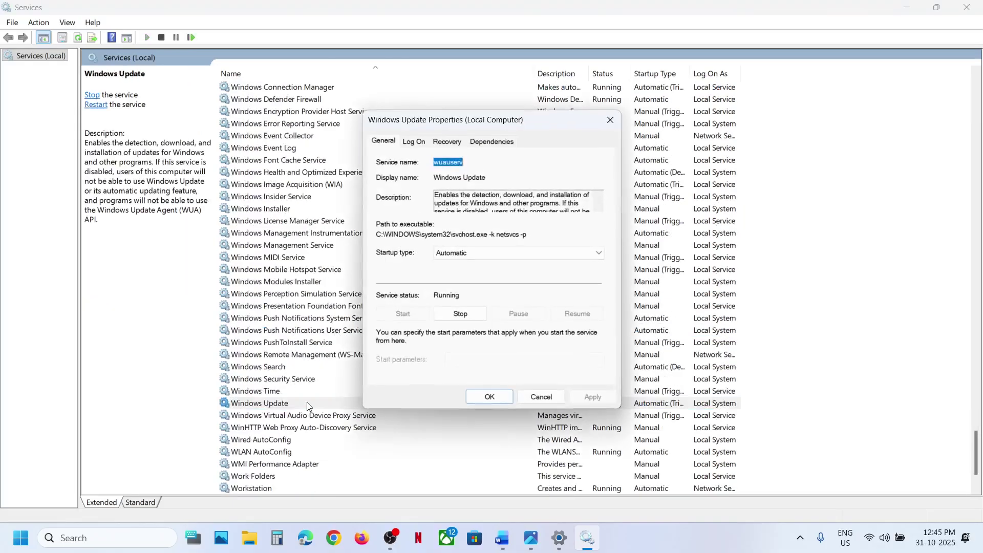
click(504, 253)
click(486, 276)
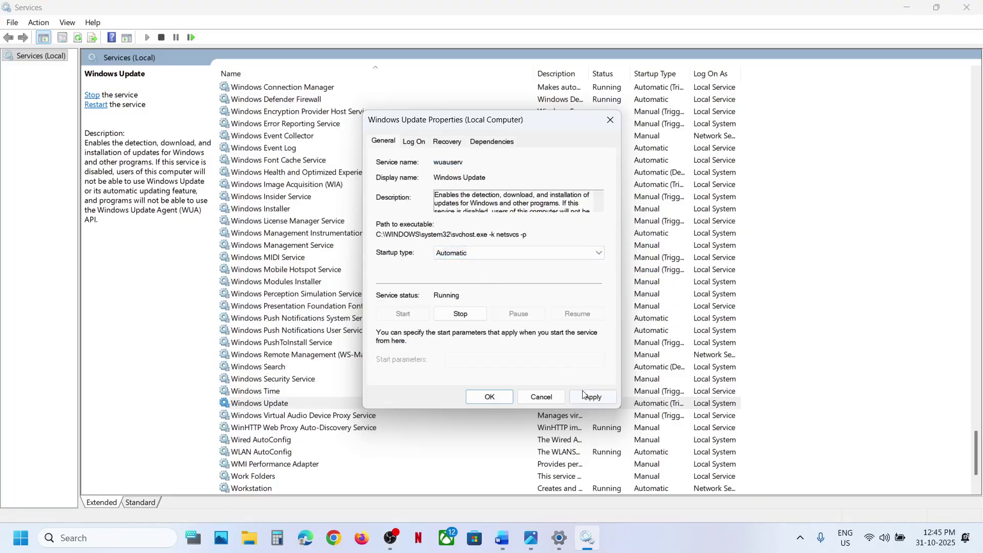
click(584, 394)
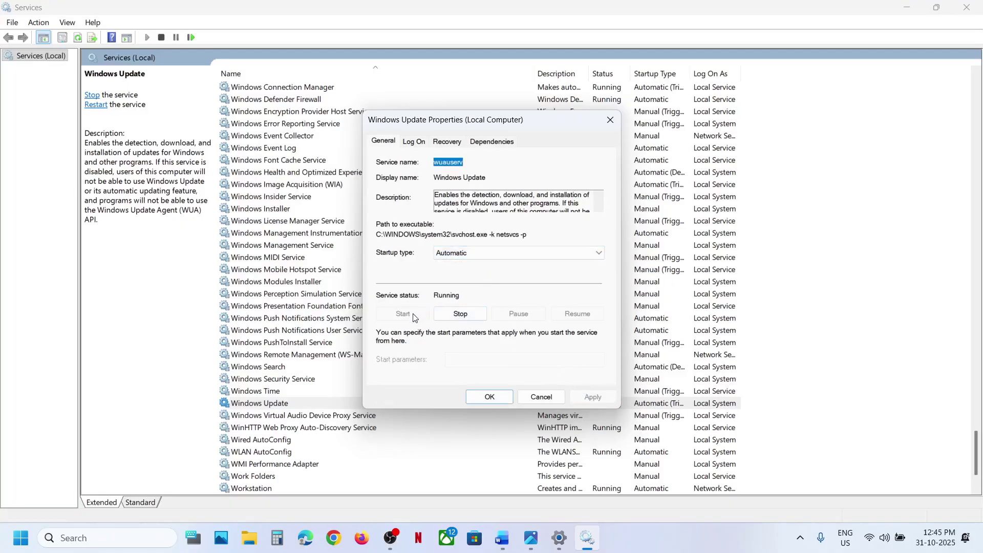
click(483, 397)
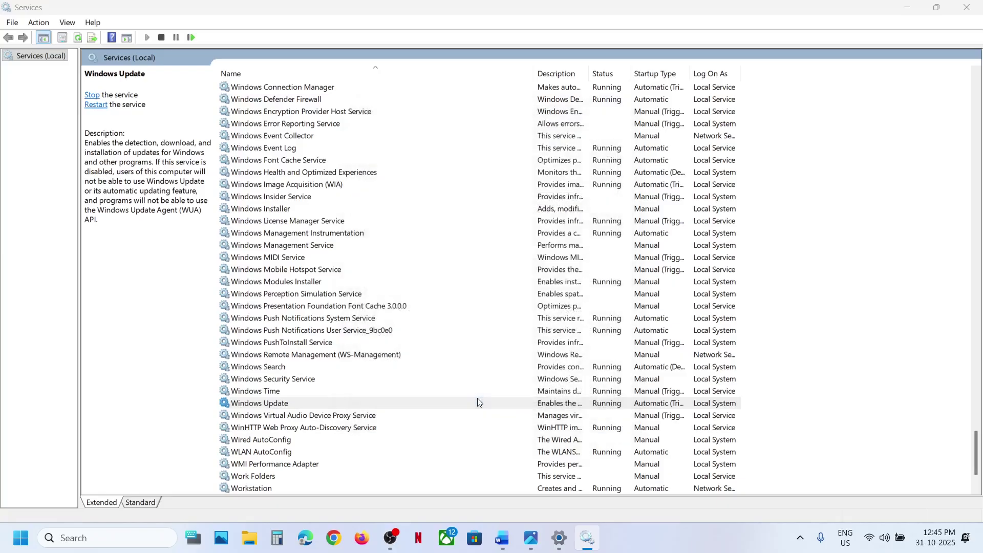
Restart the Windows Update service.
click(303, 406)
right_click(298, 407)
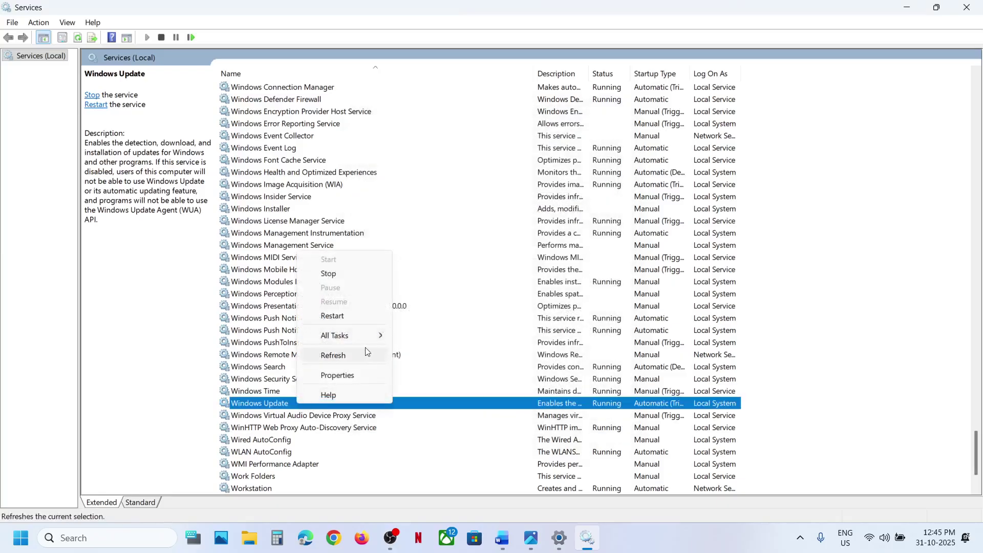
click(358, 318)
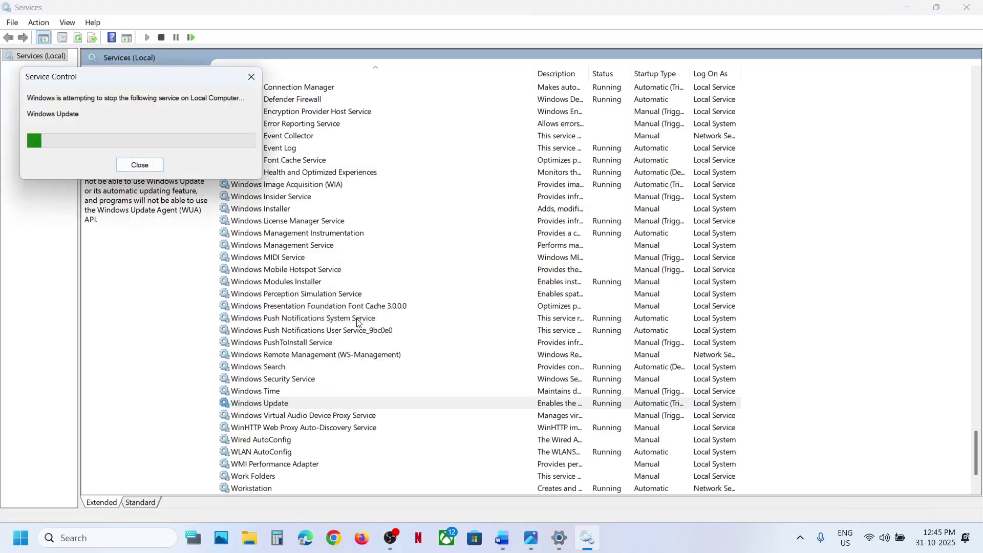
click(308, 281)
Set the Background Intelligent Transfer Service to Automatic startup and start it.
key(b)
scroll(309, 279, up, 1)
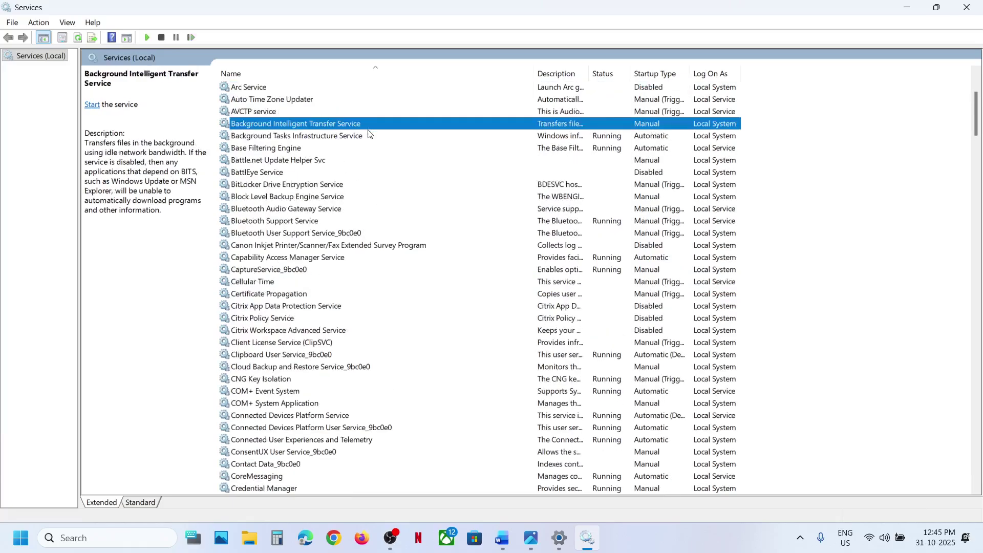
double_click(367, 127)
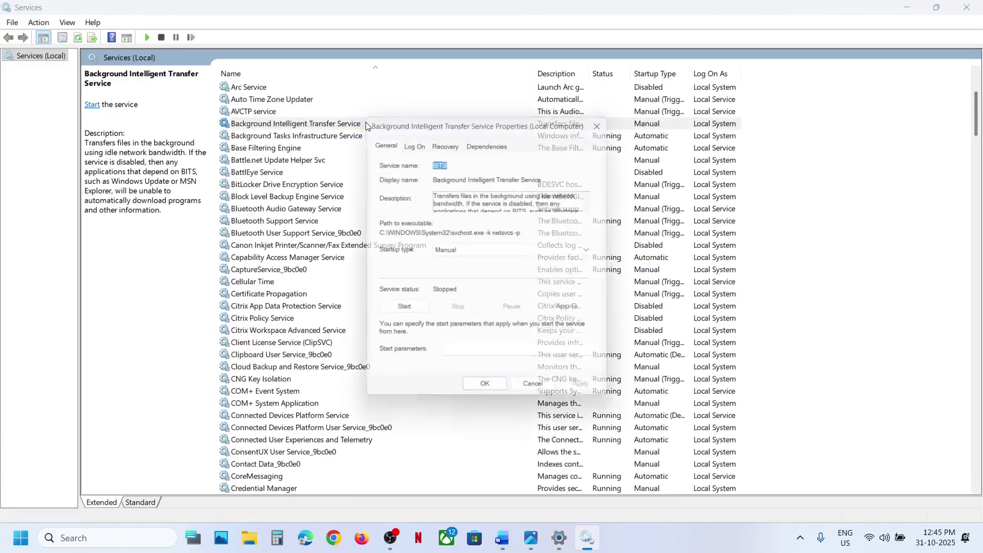
click(465, 254)
click(465, 273)
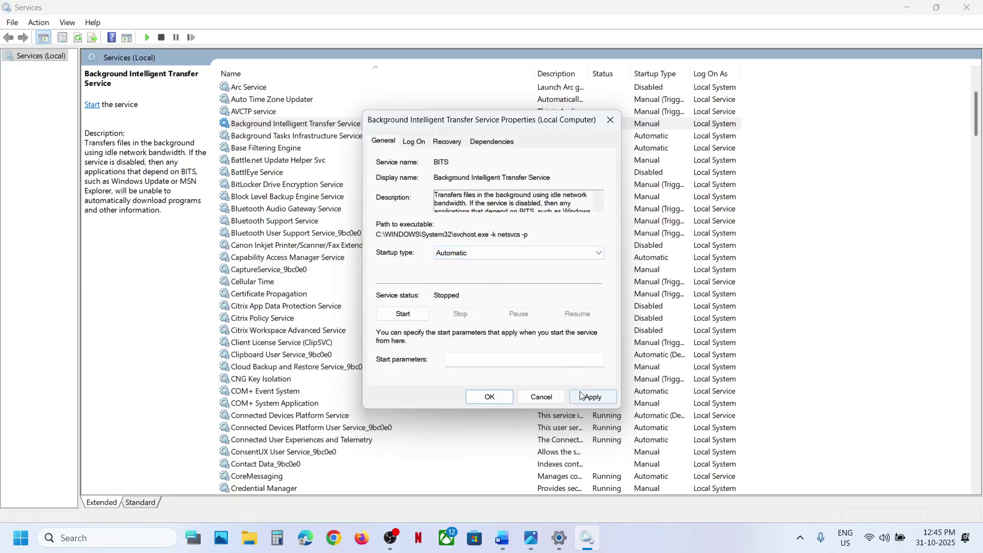
click(581, 396)
click(408, 319)
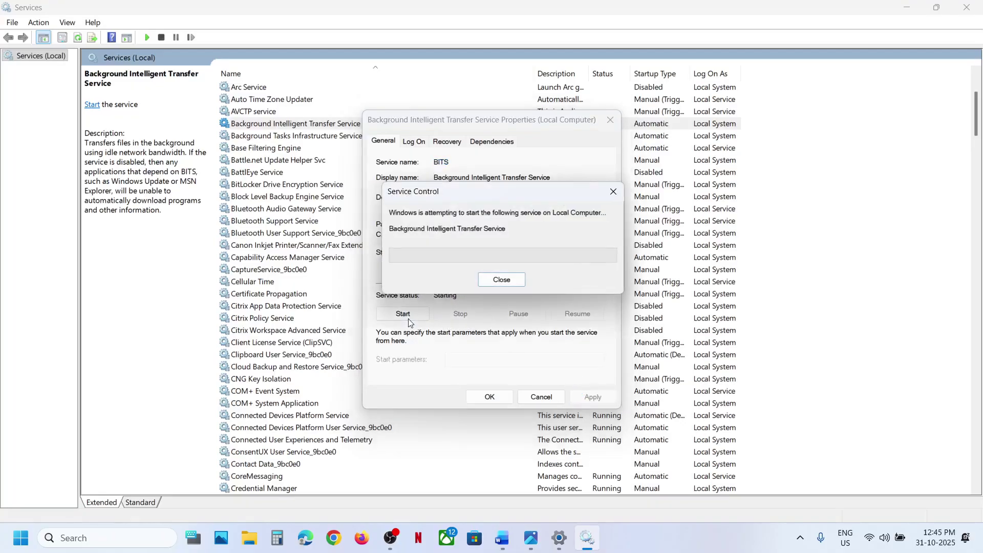
click(490, 398)
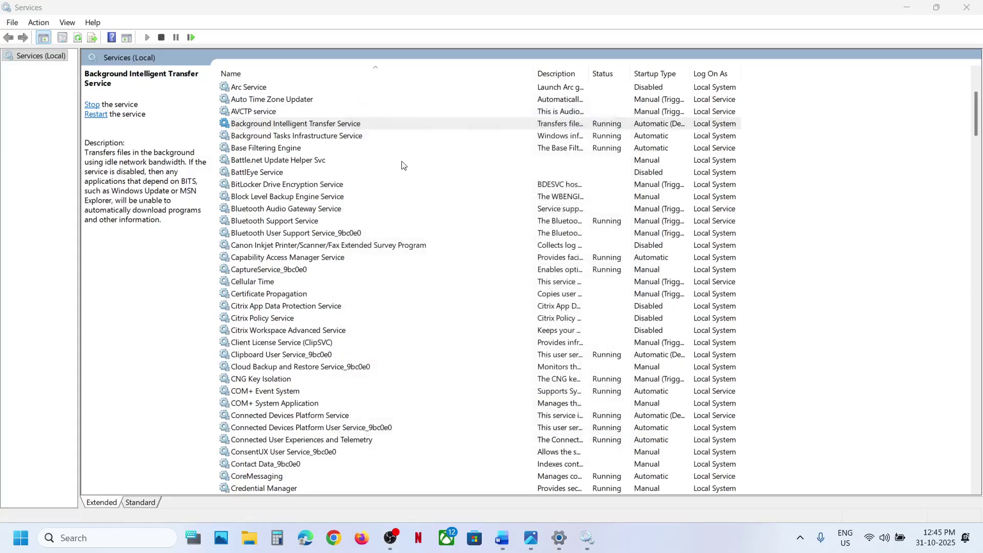
Restart the Background Intelligent Transfer Service and close Services.
click(372, 127)
right_click(372, 127)
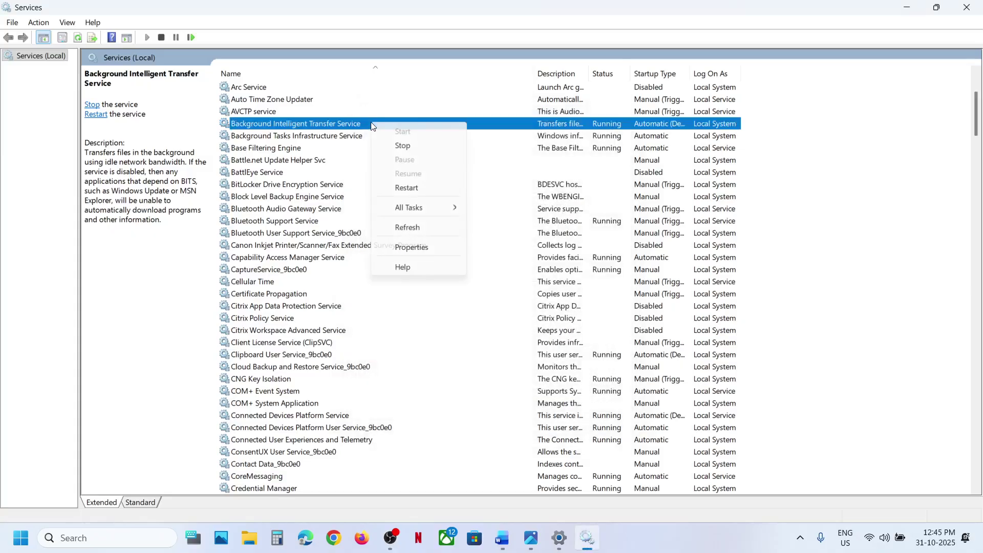
click(429, 188)
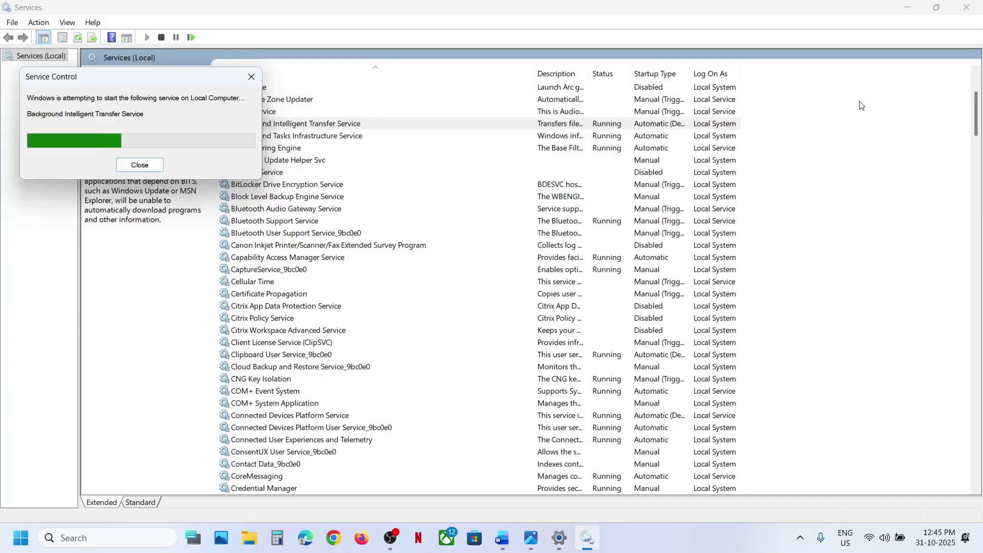
click(967, 7)
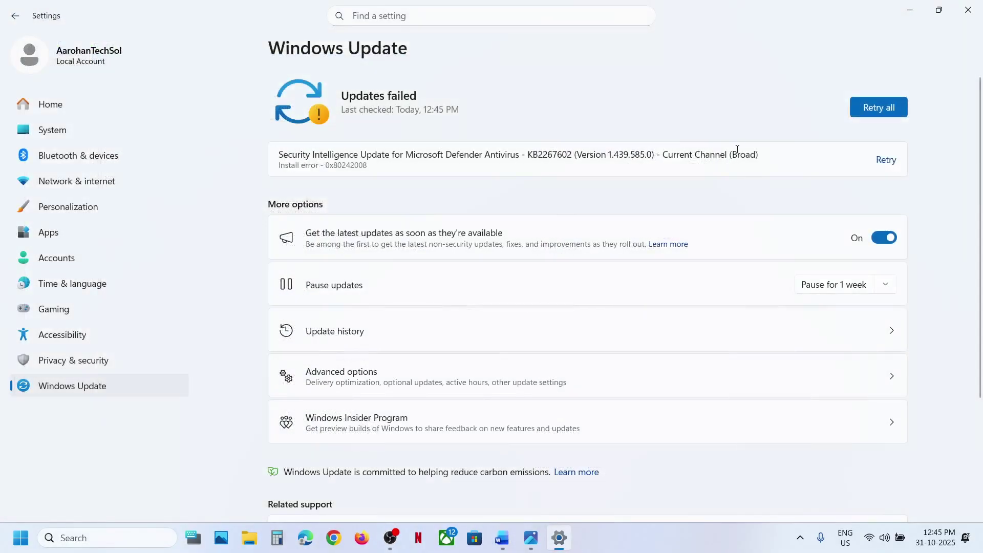
Retry the failed Defender update and scroll the Word guide to Step 3.
click(888, 160)
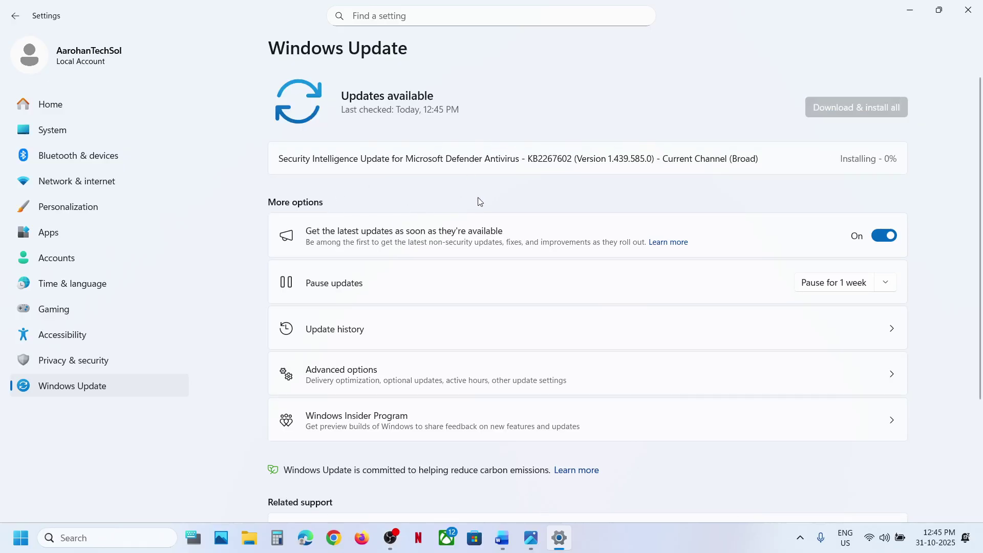
click(502, 538)
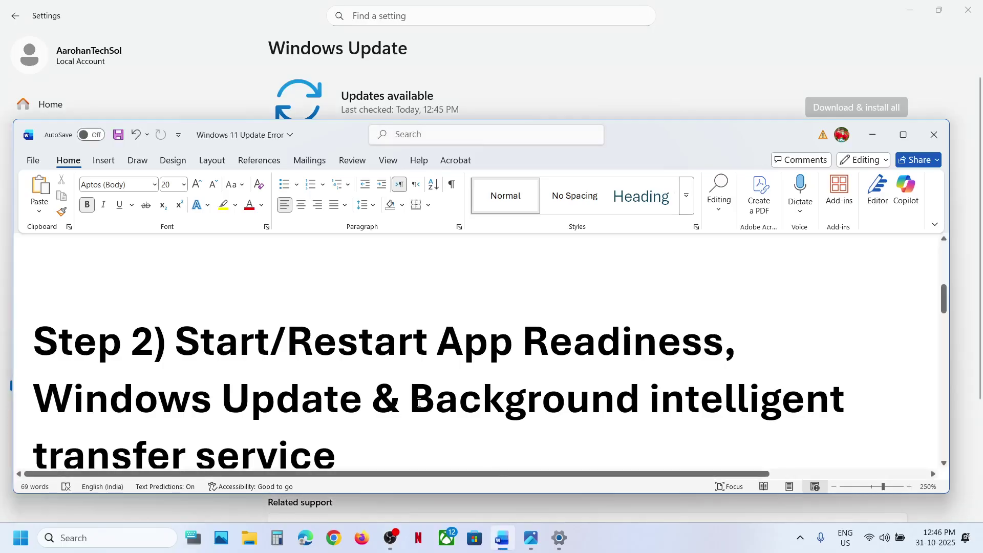
scroll(419, 403, down, 5)
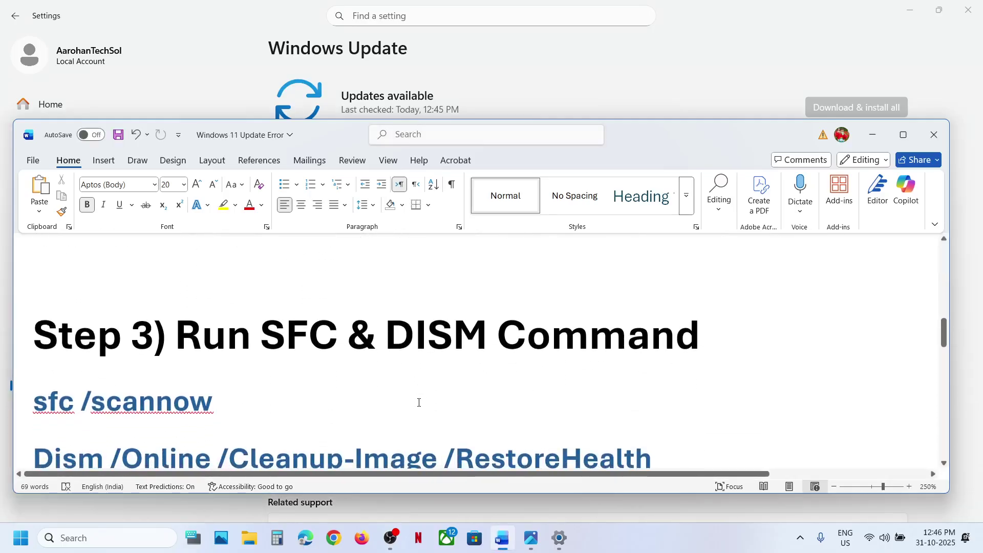
scroll(419, 403, down, 3)
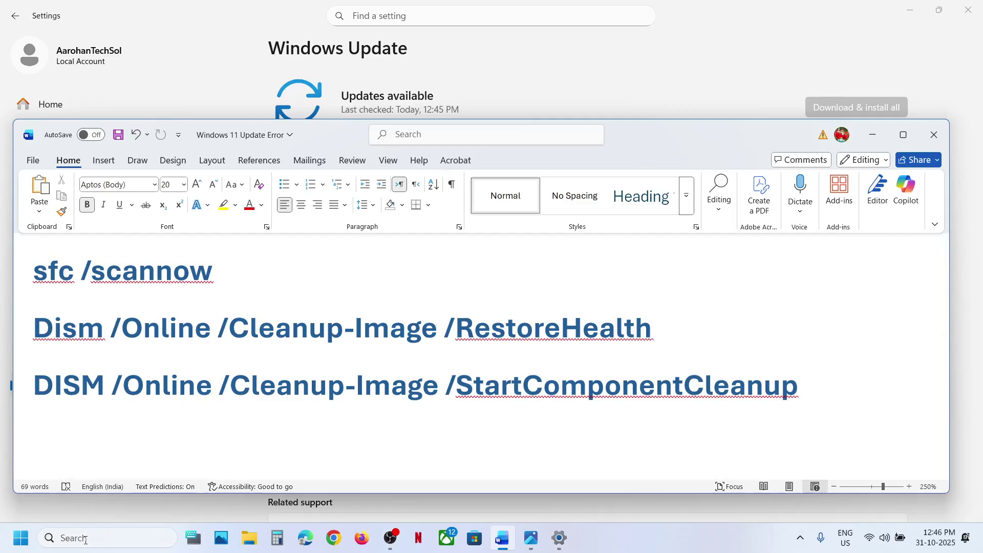
Launch Command Prompt as administrator from a 'cmd' search and approve the UAC prompt.
click(85, 539)
text(cmd)
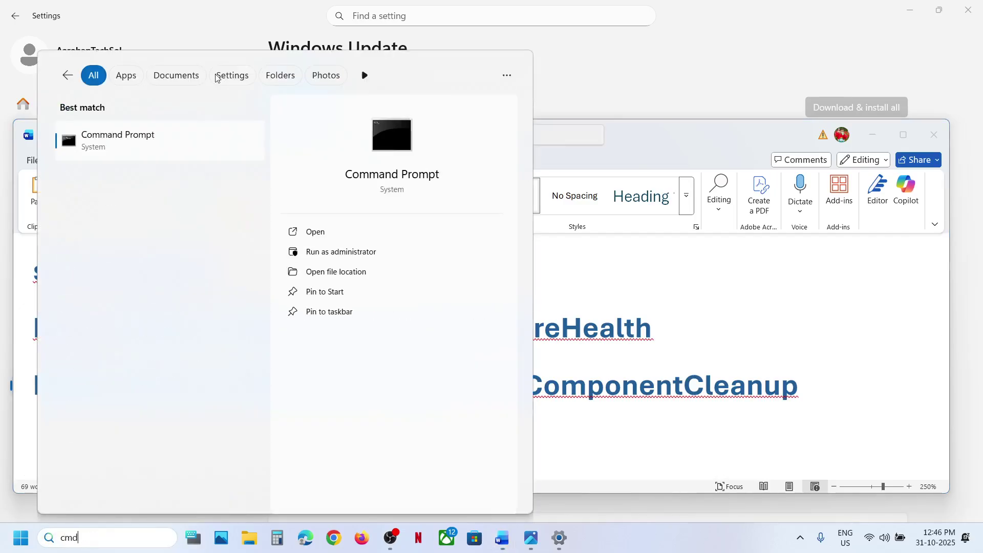
right_click(130, 139)
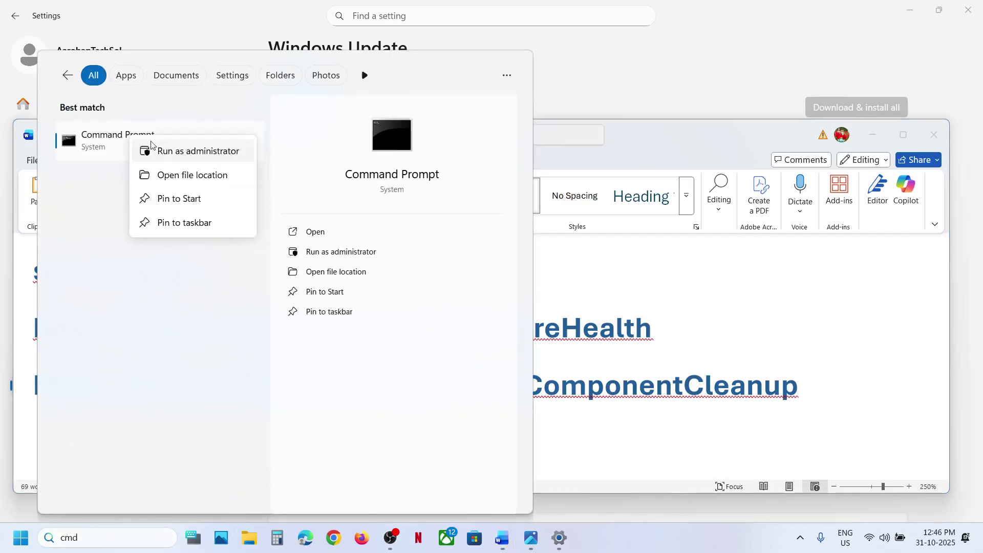
click(196, 151)
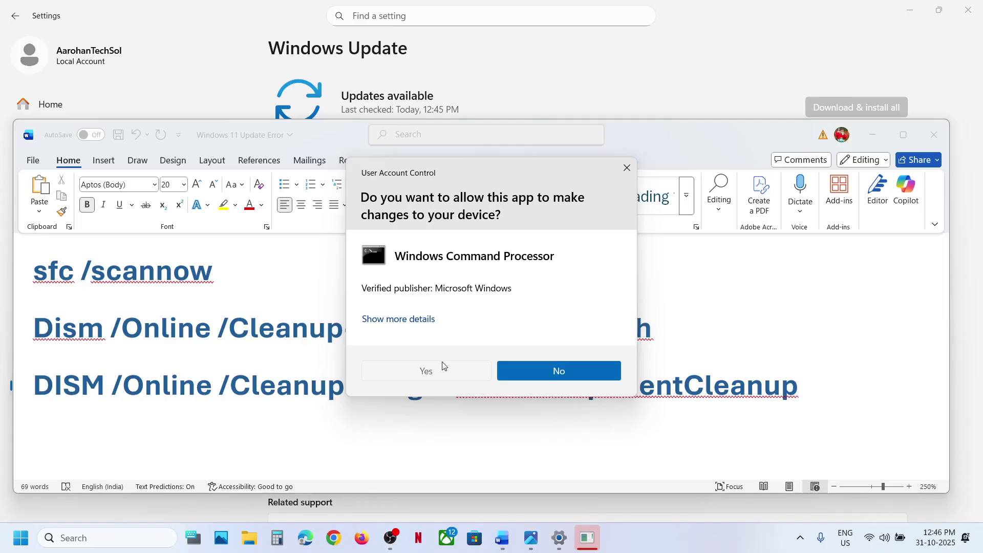
click(426, 370)
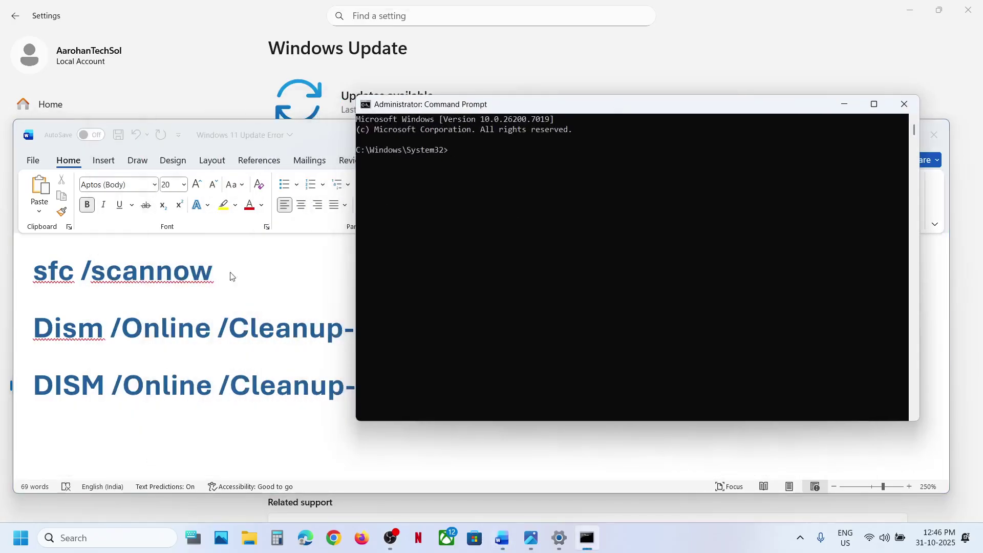
Copy sfc /scannow from the Word guide and run it in the admin console.
click(168, 277)
triple_click(169, 275)
key(super+c)
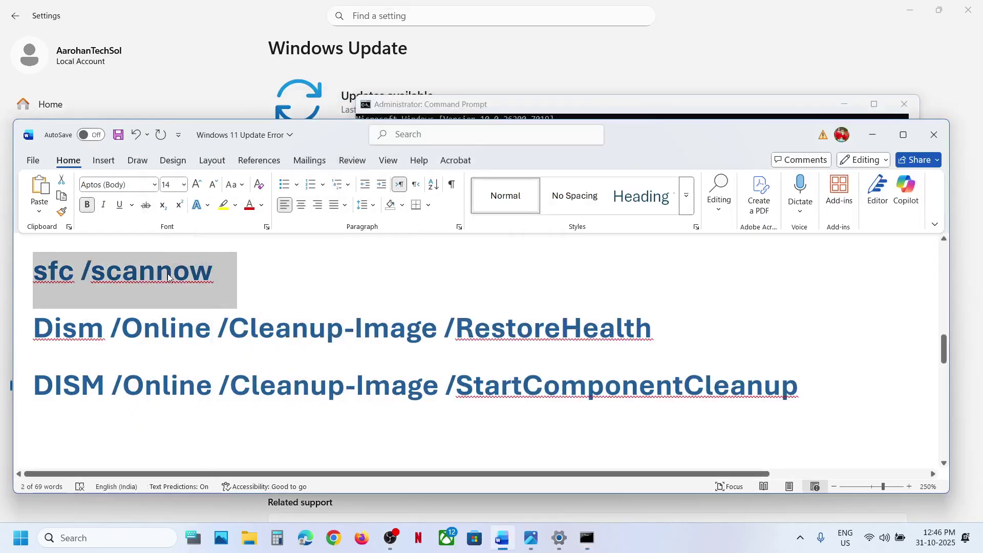
key(alt+Tab)
click(481, 209)
right_click(481, 209)
key(Return)
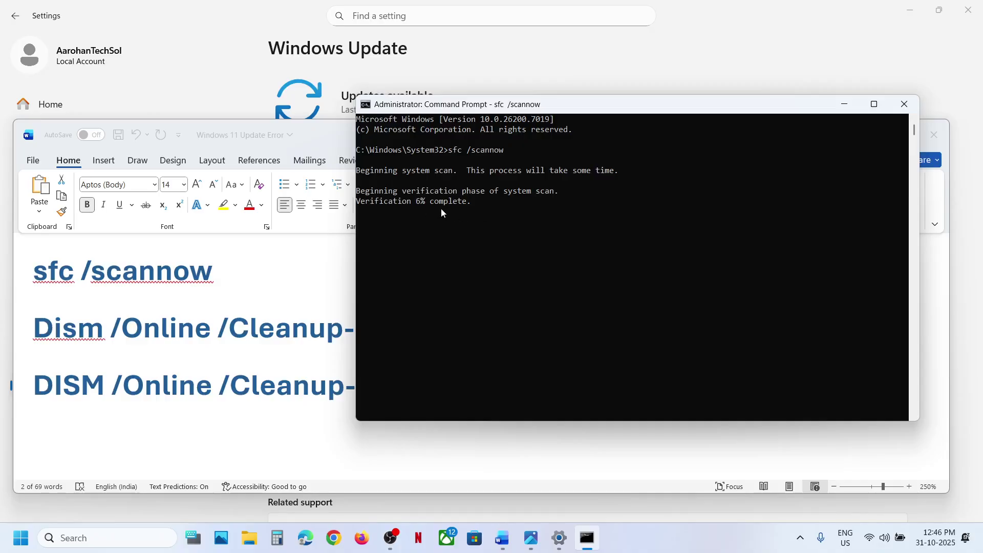
Select the DISM RestoreHealth and StartComponentCleanup lines in Word while checking scan progress.
double_click(245, 330)
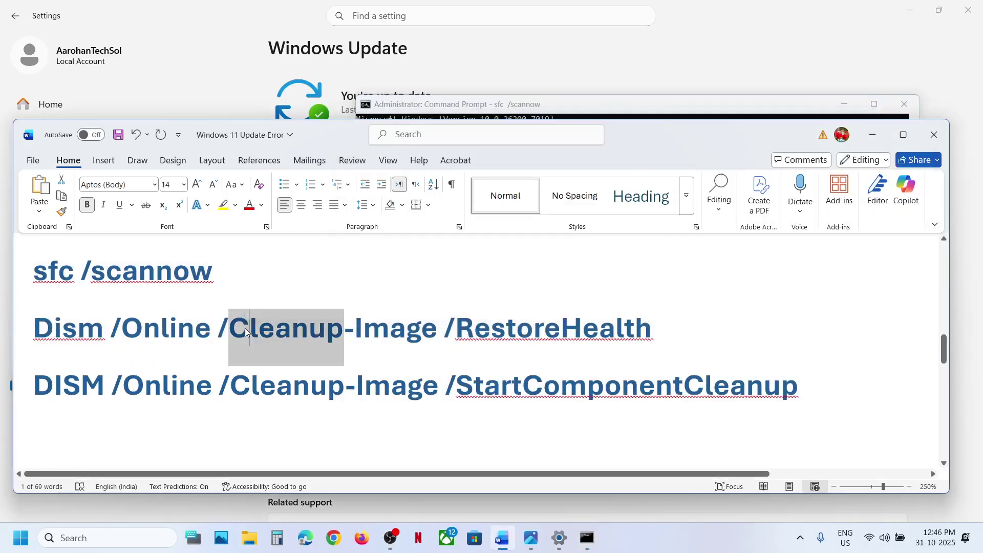
triple_click(245, 328)
key(alt+Tab)
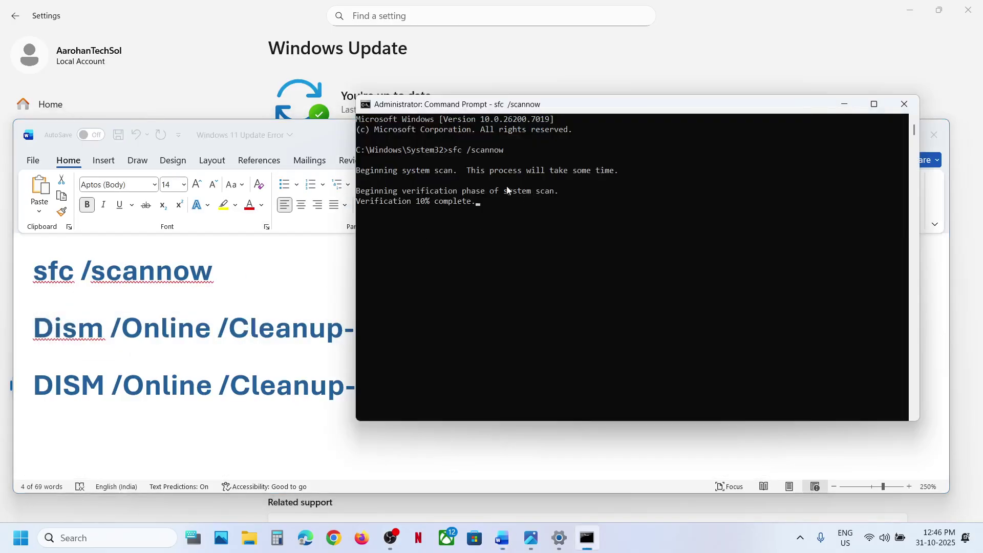
key(alt+Tab)
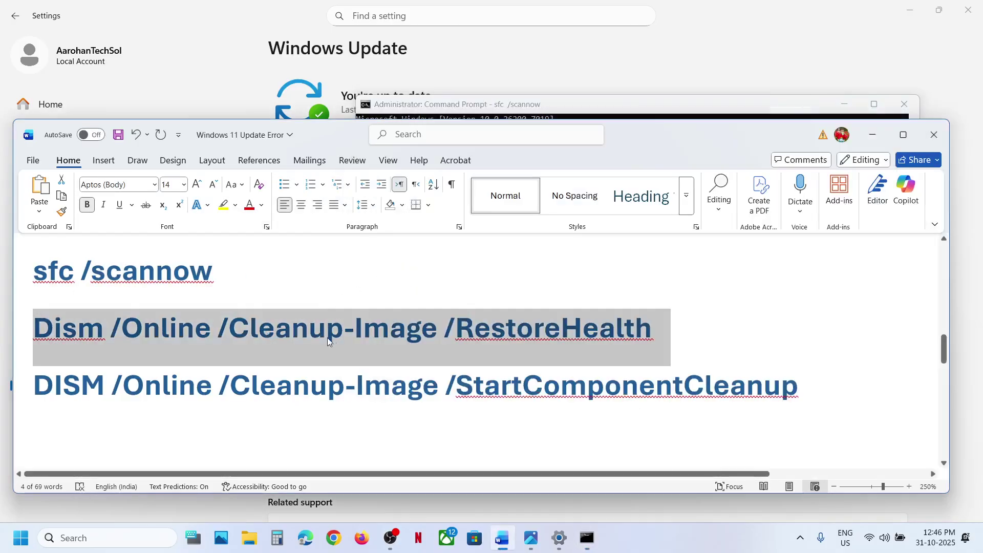
key(alt+Tab)
key(alt+Tab)
triple_click(326, 391)
double_click(326, 391)
click(326, 391)
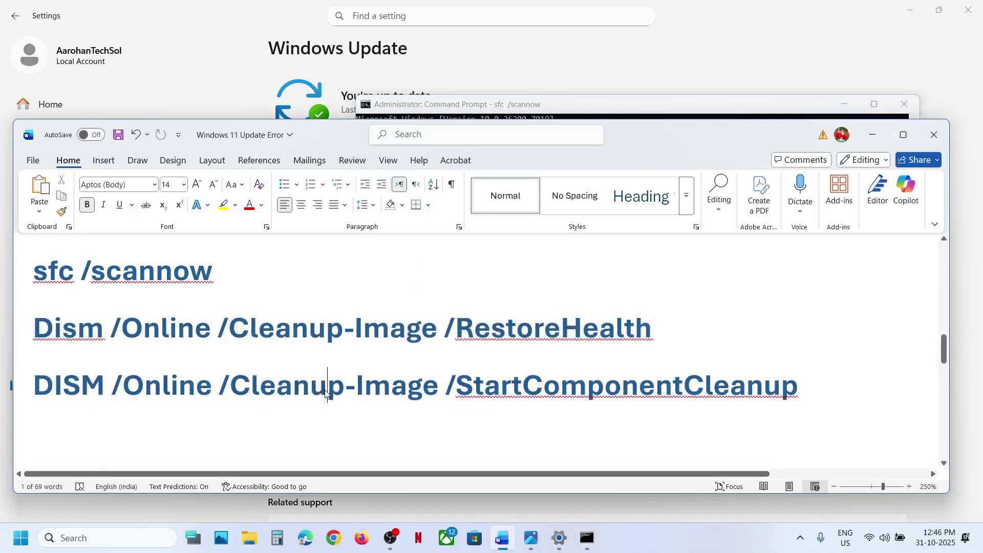
triple_click(325, 390)
key(alt+Tab)
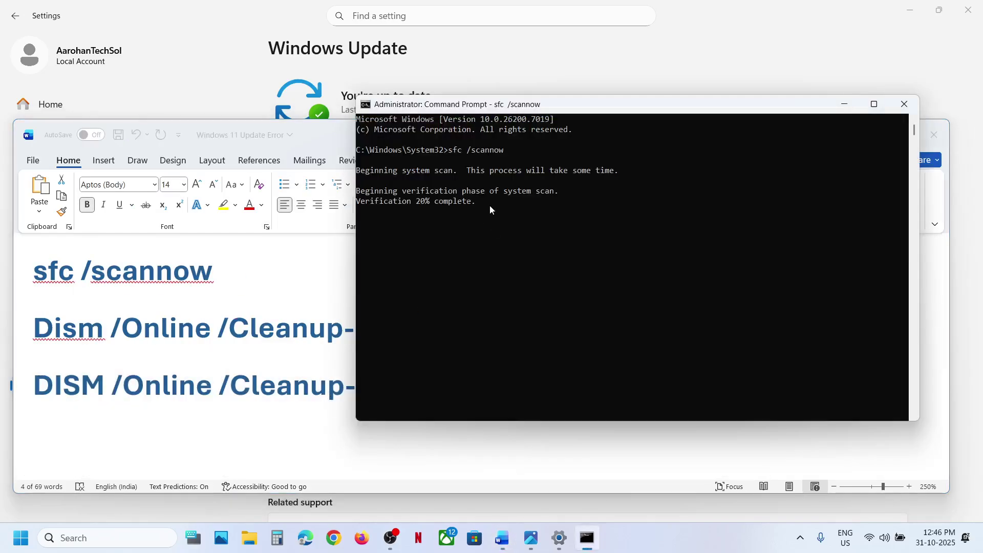
key(alt+Tab)
key(alt+Tab)
Open the Start menu's power options and dismiss them without restarting.
click(21, 538)
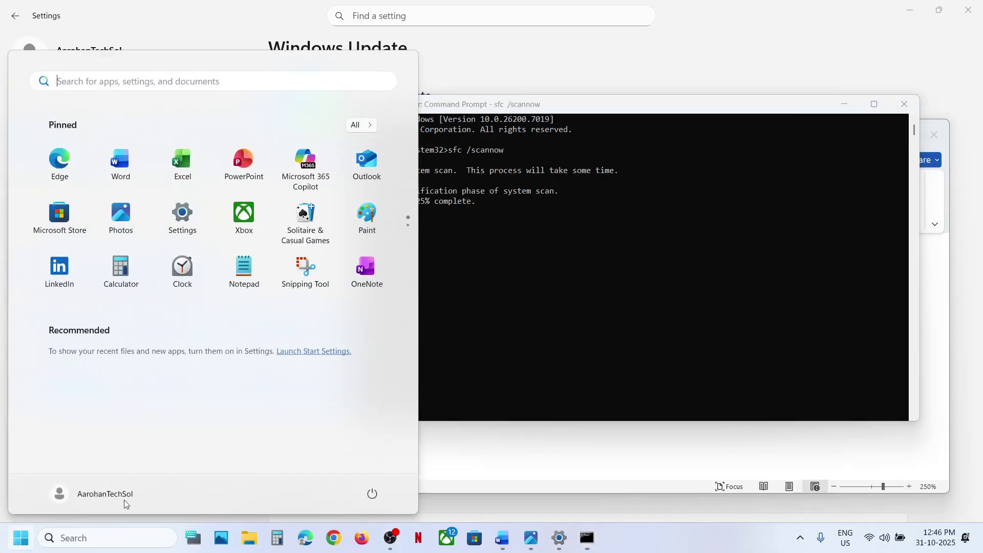
click(371, 494)
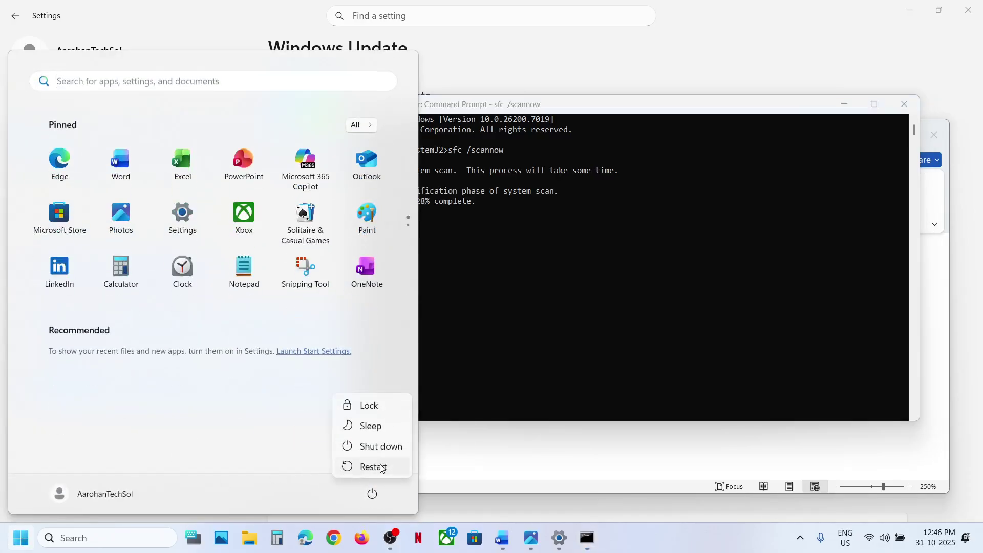
click(460, 450)
click(459, 450)
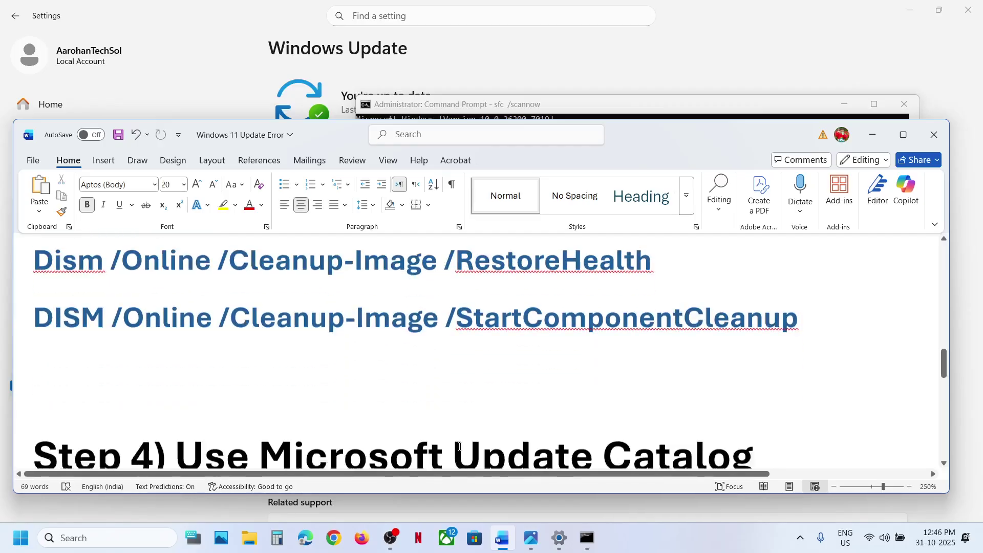
Follow the Step 4 catalog.update.microsoft.com link in the Word guide.
scroll(460, 447, down, 4)
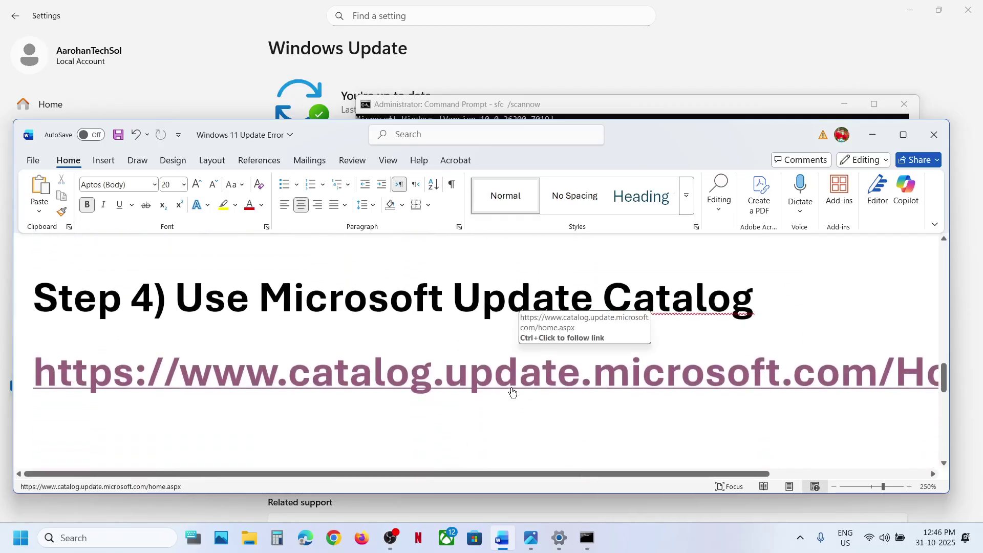
ctrl+click(512, 393)
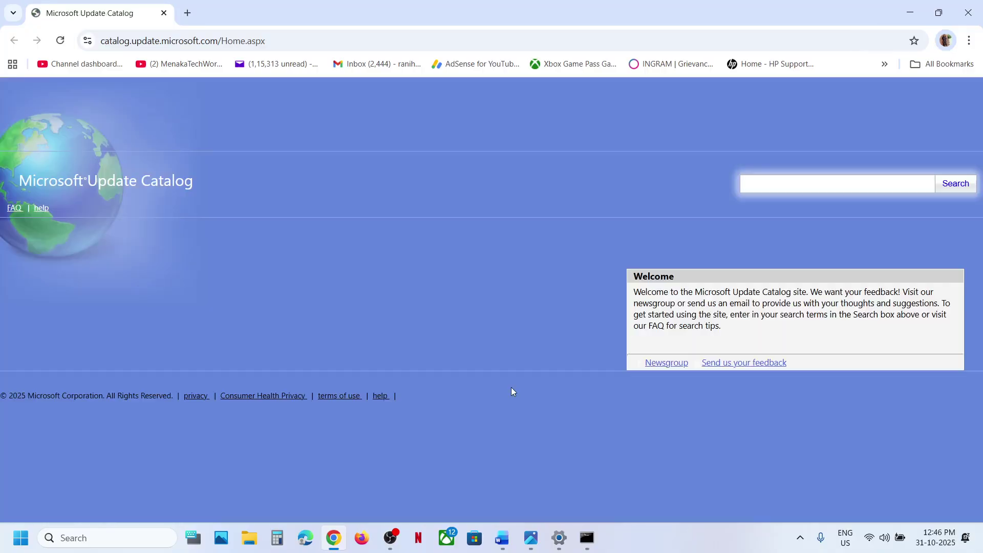
click(559, 538)
Copy KB5067036 from Update history and paste it into the Microsoft Update Catalog search.
click(384, 337)
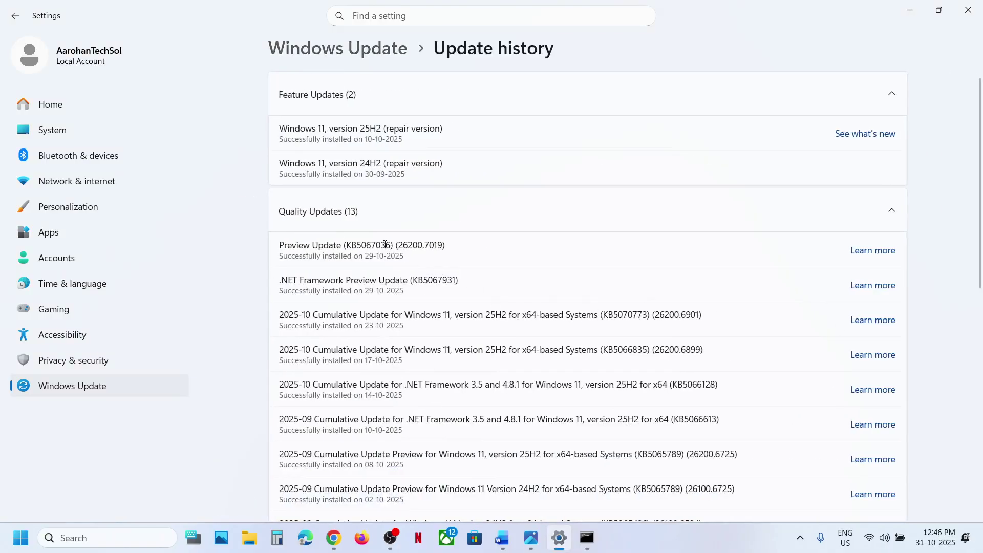
double_click(385, 245)
key(ctrl+c)
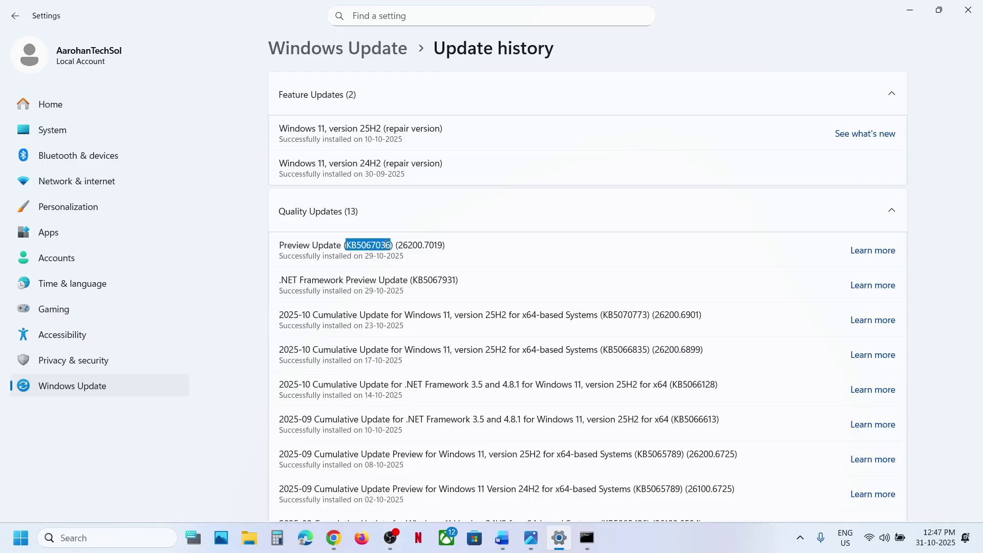
click(385, 247)
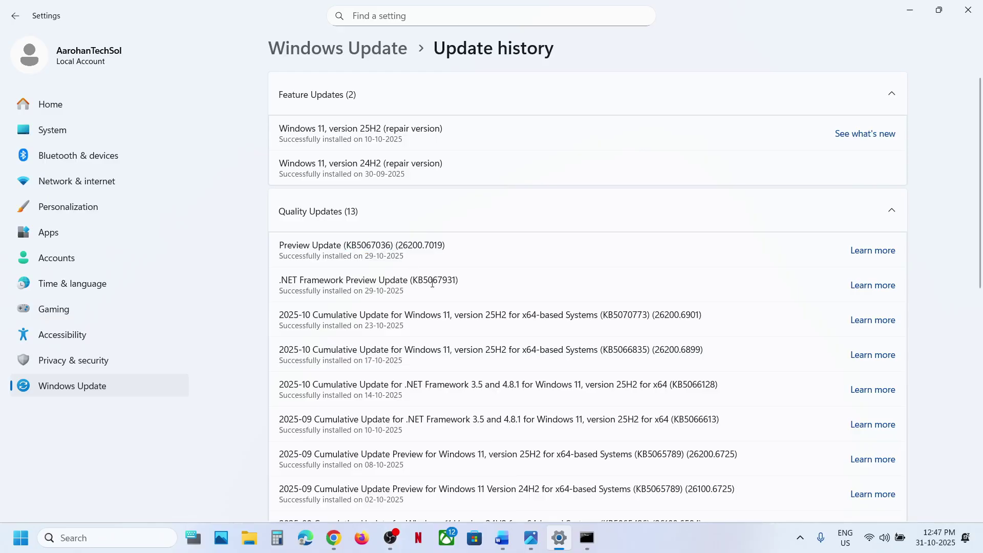
drag(415, 280, 453, 279)
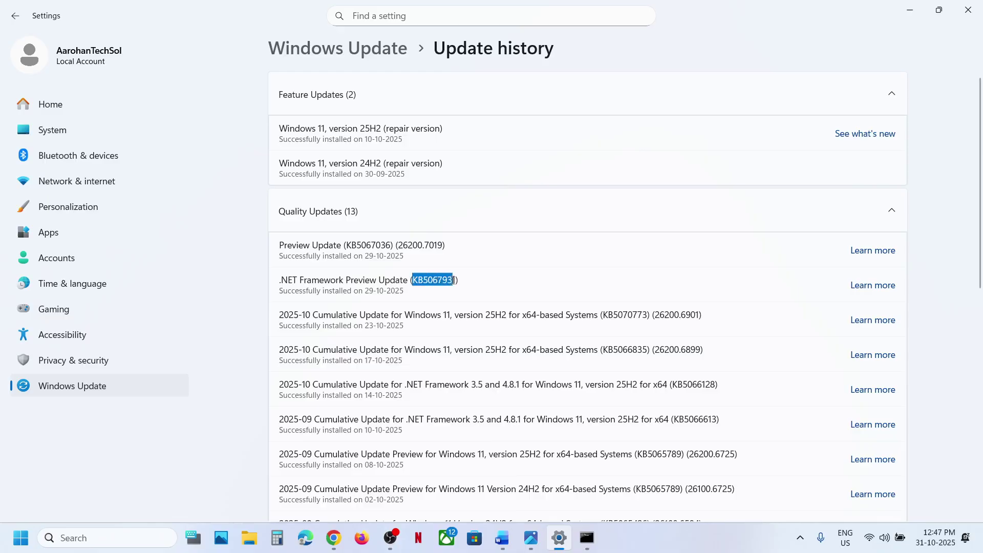
click(334, 537)
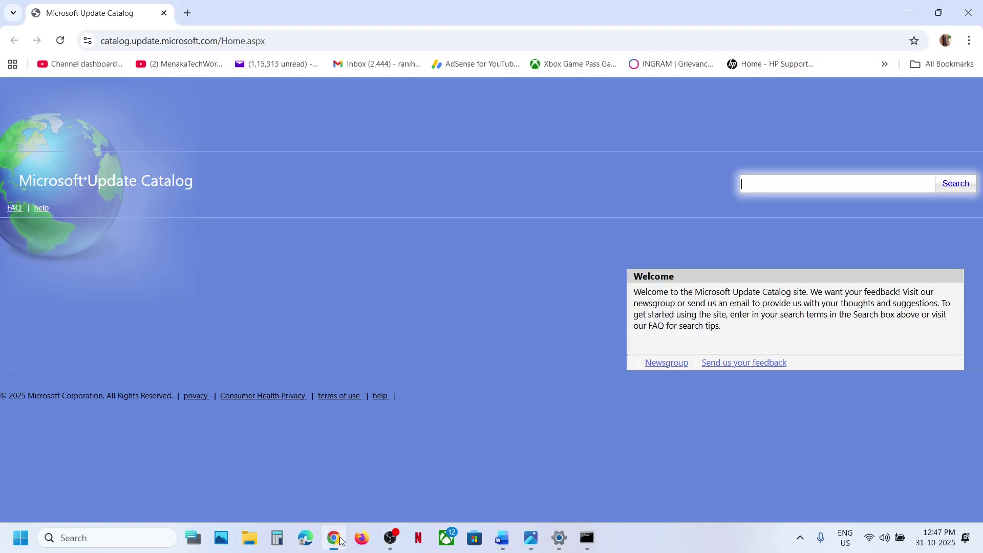
key(ctrl+v)
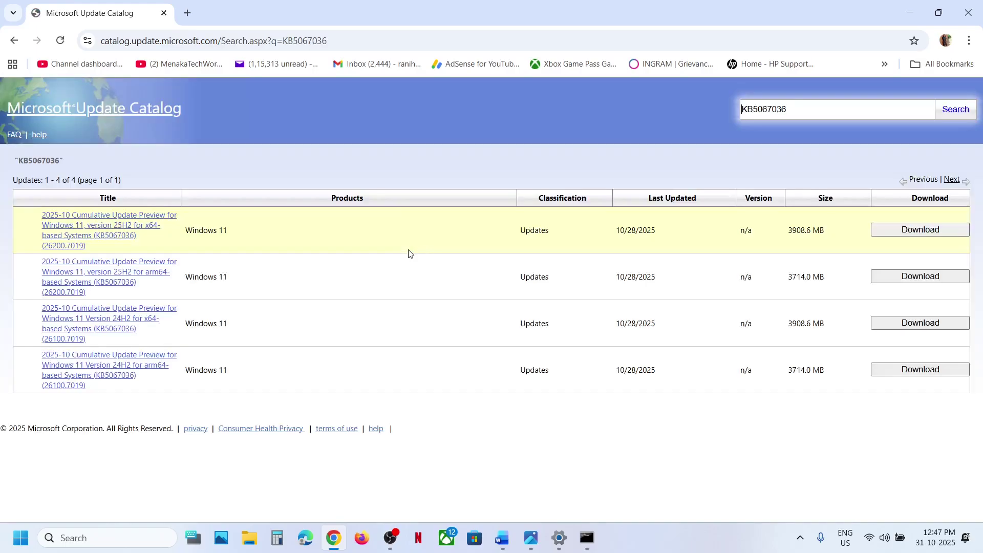
Check with winver that Windows is Version 25H2, build 26200.7019, then return to Settings.
click(84, 536)
text(win)
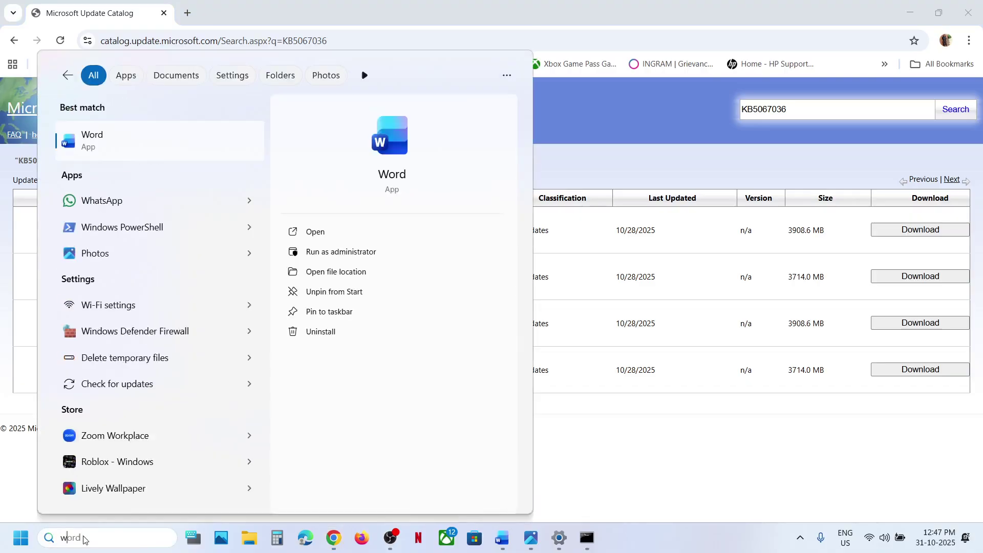
text(ver)
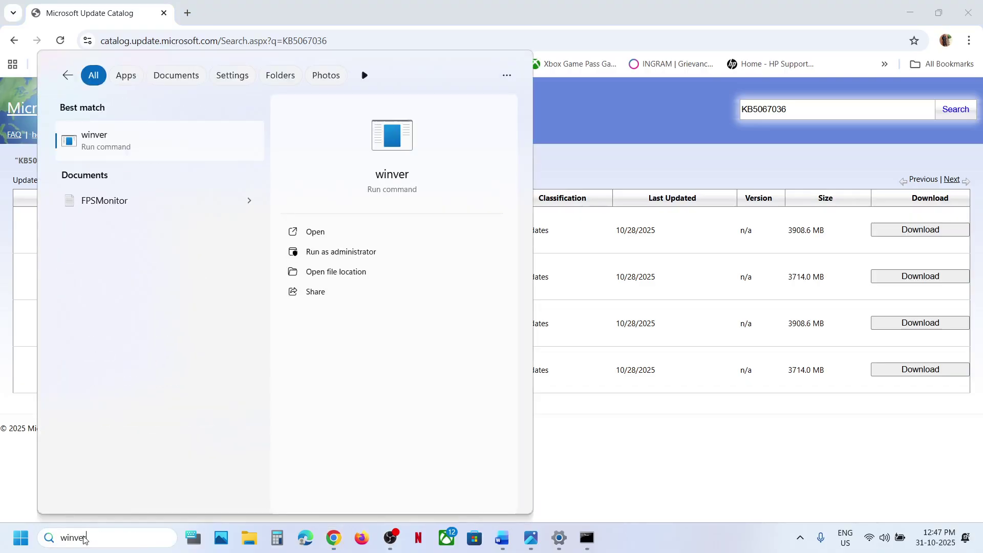
click(118, 151)
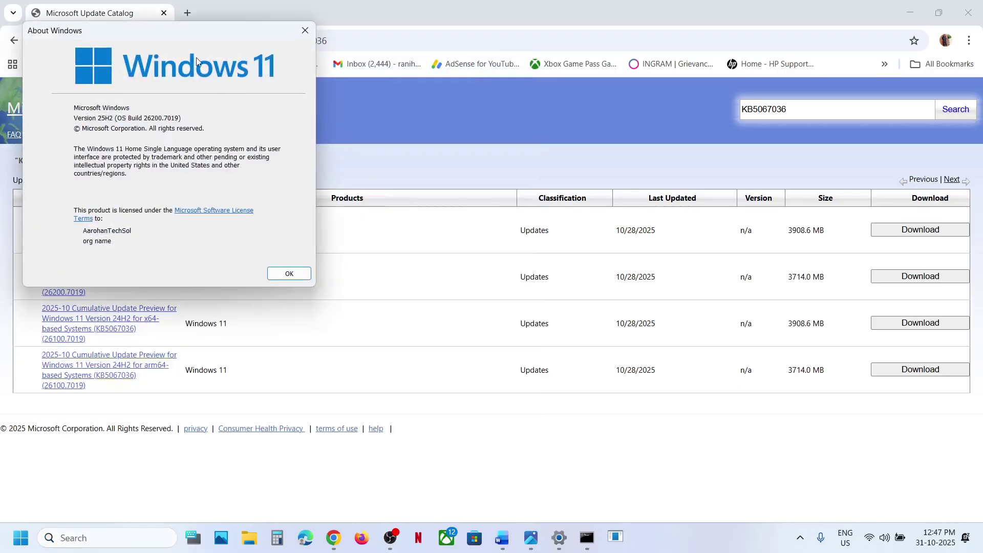
drag(187, 40, 480, 216)
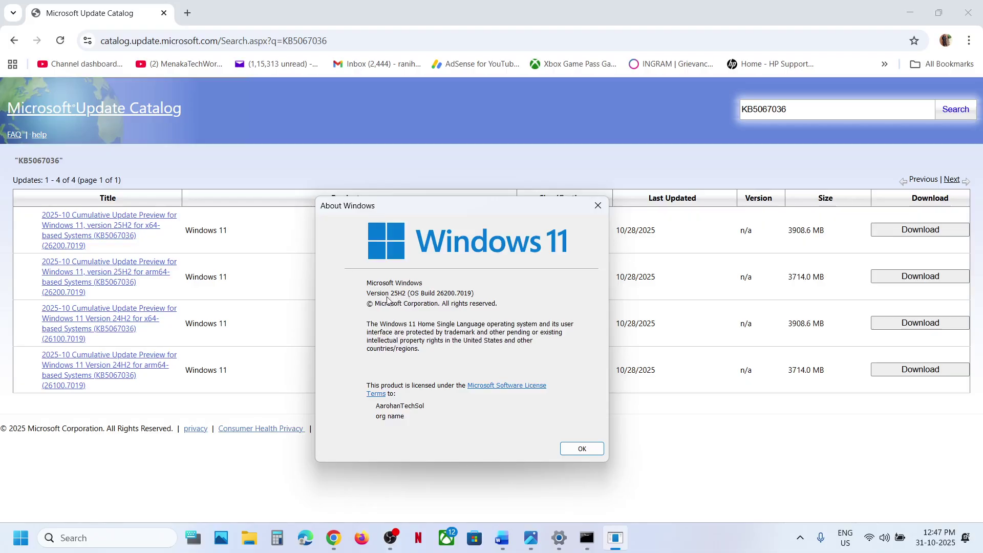
click(599, 206)
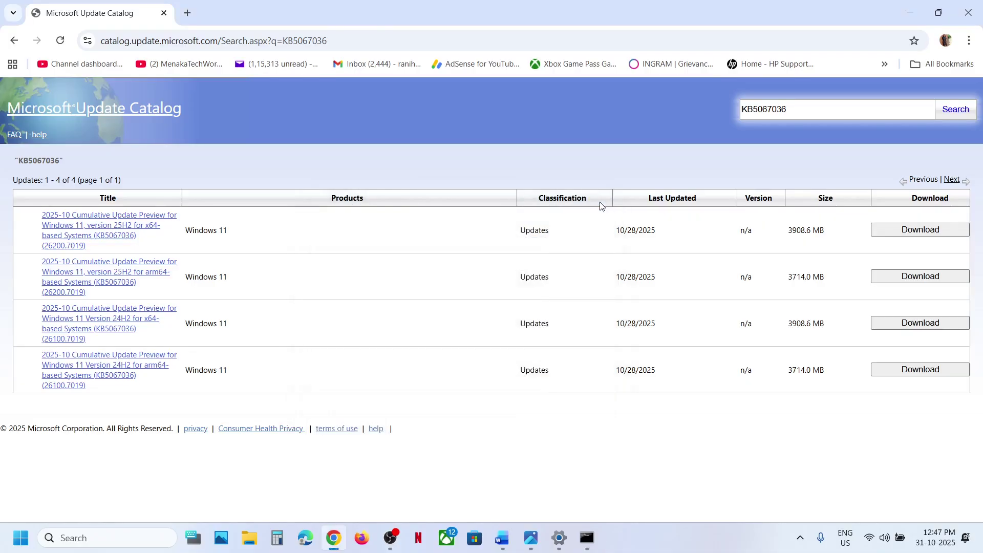
key(alt+Tab)
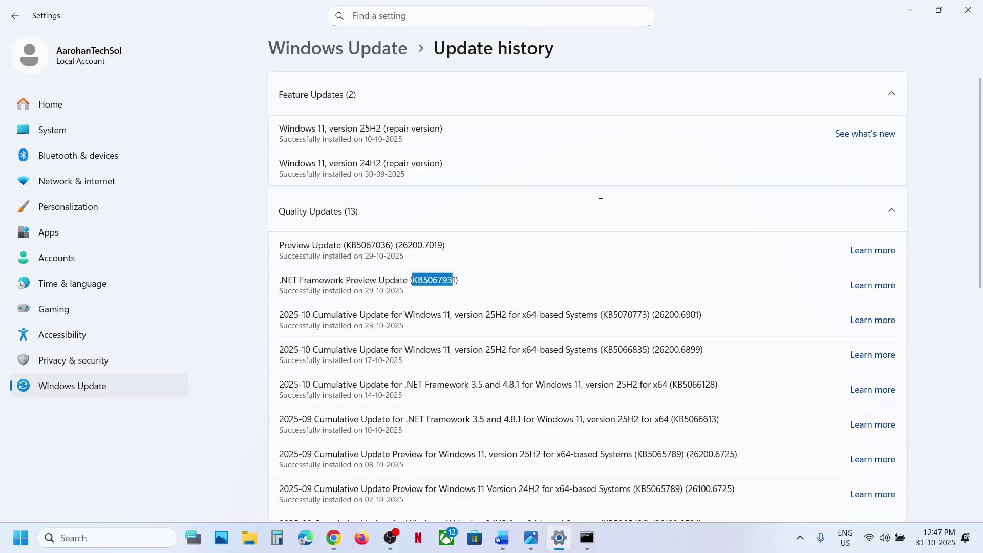
Confirm on System > About that the system type is 64-bit, x64-based, then close Settings.
click(67, 132)
scroll(429, 318, down, 10)
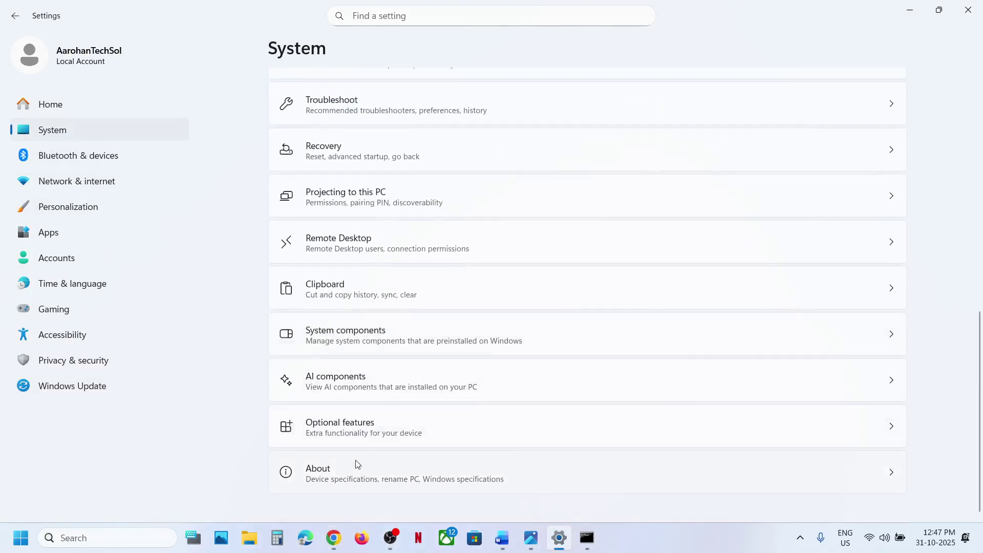
click(353, 471)
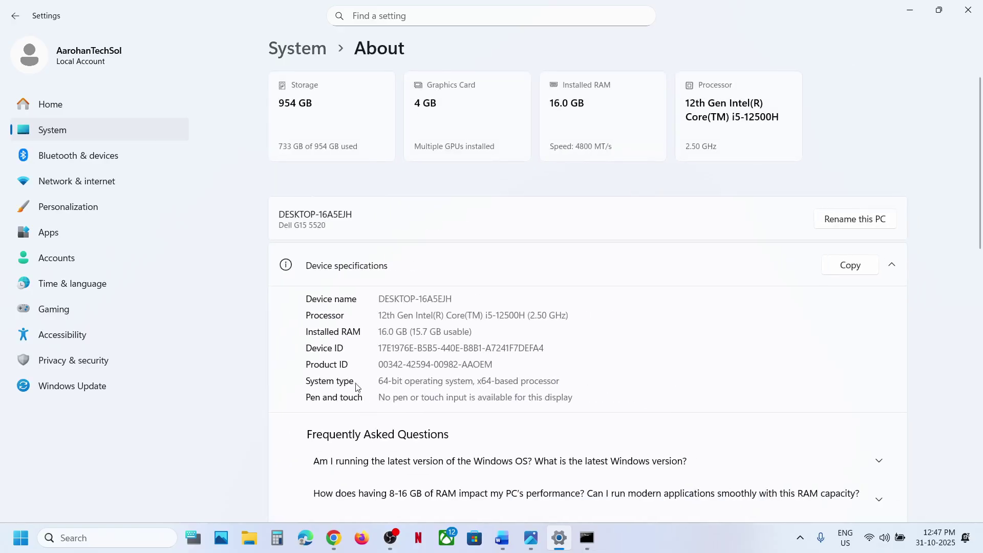
drag(380, 381, 560, 394)
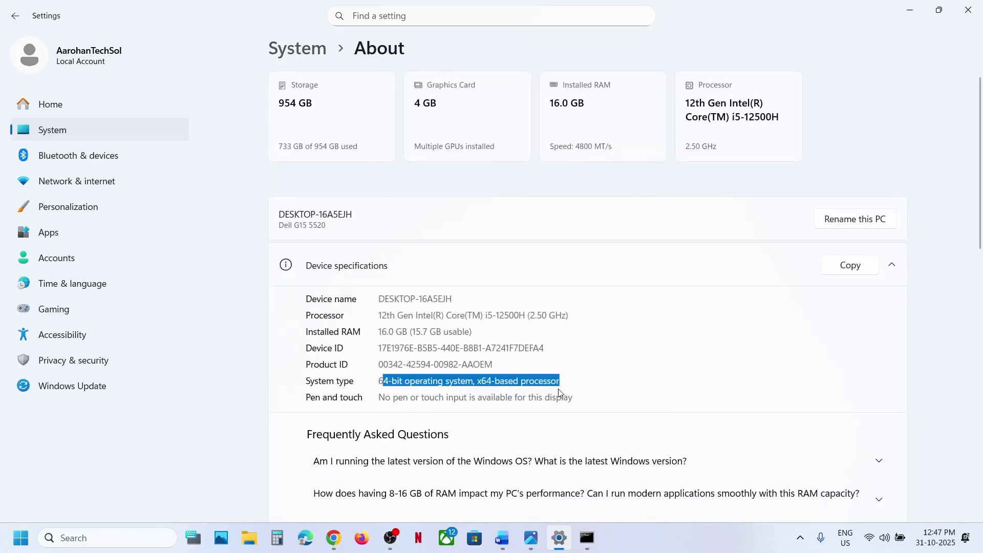
click(968, 10)
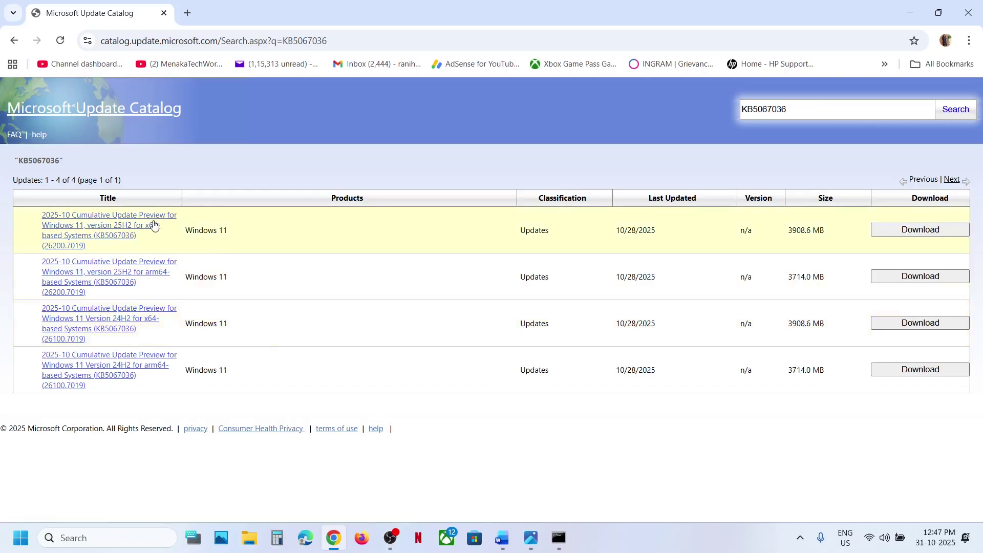
Start downloading the 3.3 GB KB5067036 .msu package for Windows 11 25H2 x64 and check its progress.
click(878, 228)
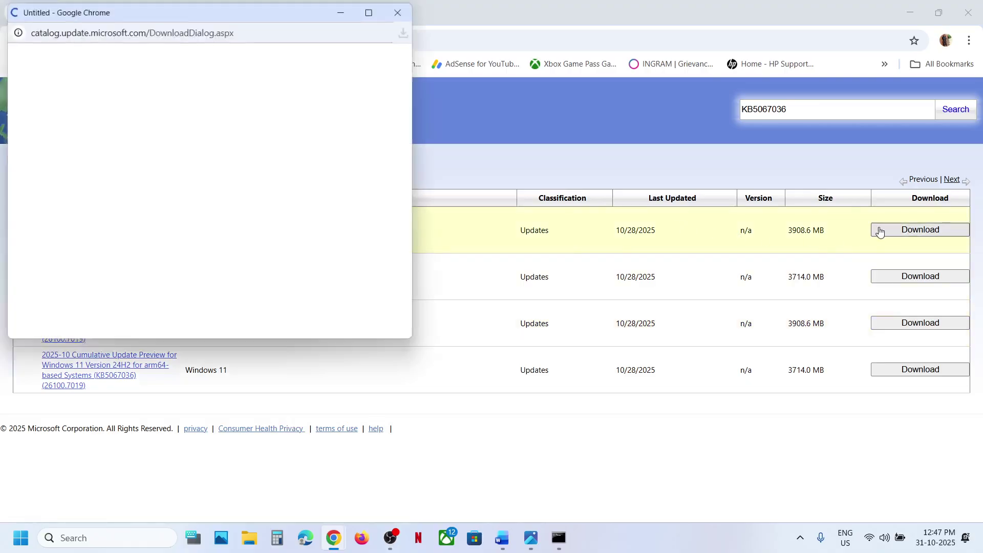
drag(303, 10, 612, 149)
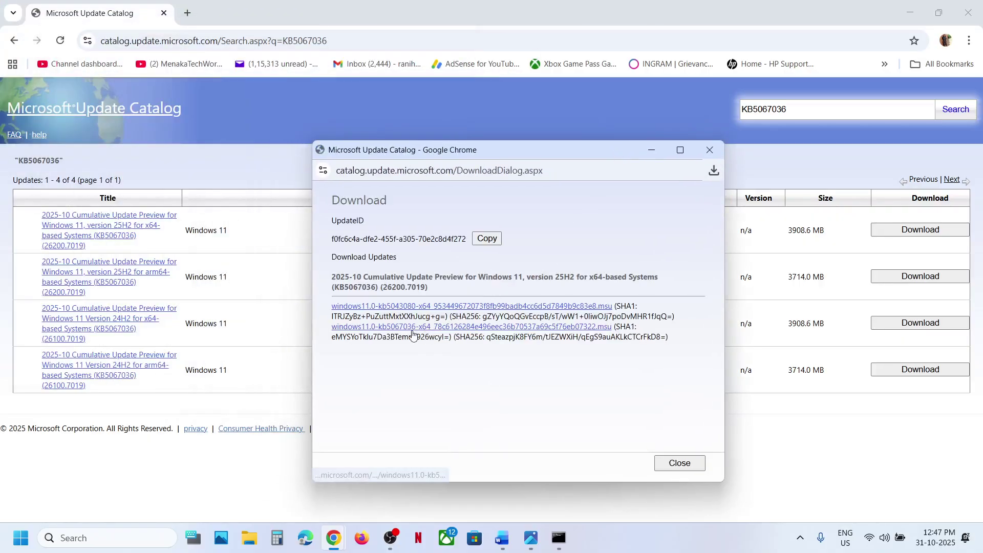
click(446, 330)
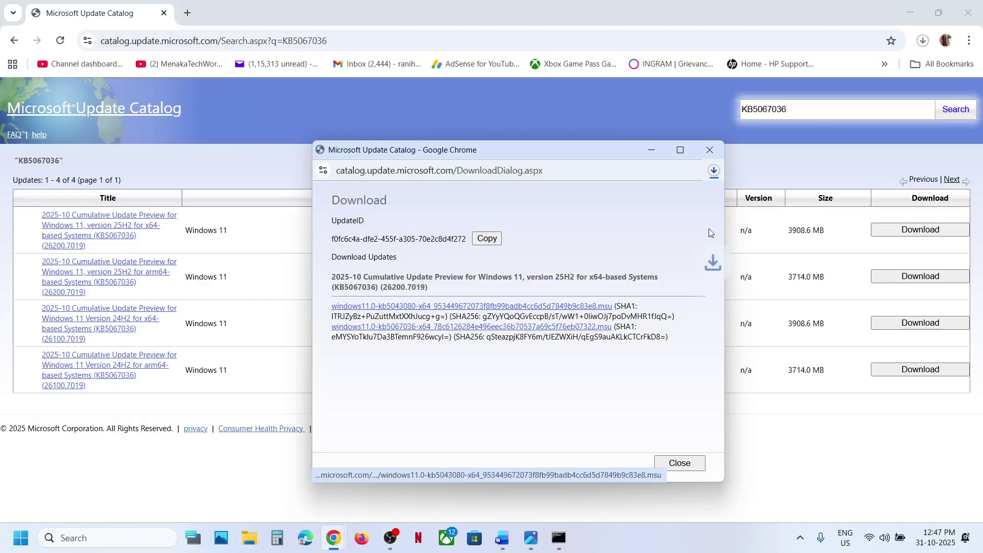
click(715, 170)
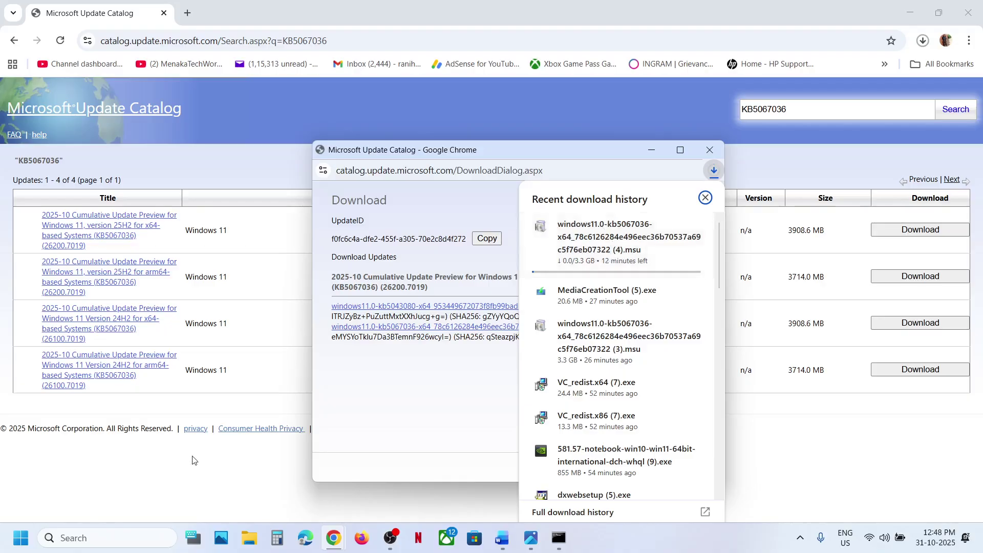
click(173, 492)
click(2, 545)
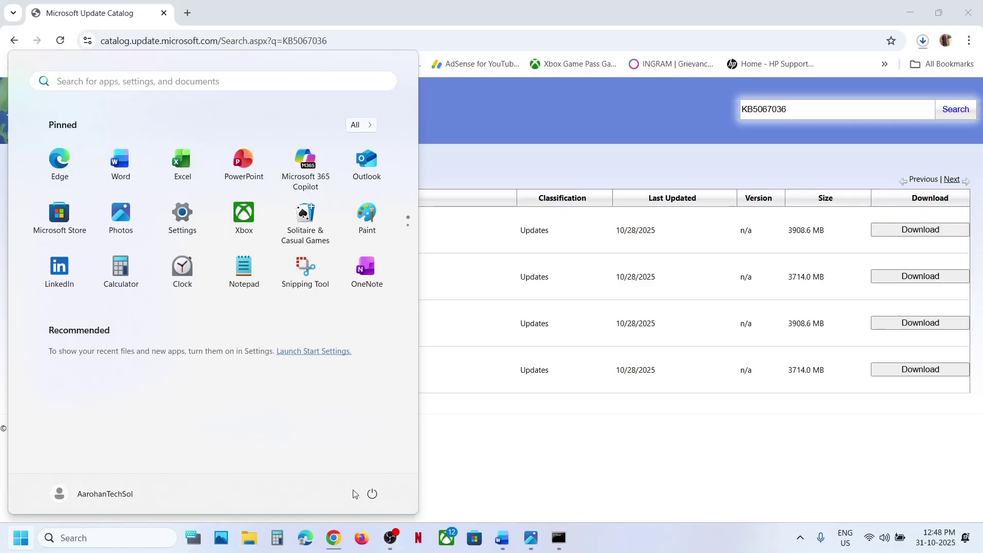
Scroll the Word guide to Step 5, 'Fix Problems Using Windows Update', and bring up Windows Settings.
click(373, 493)
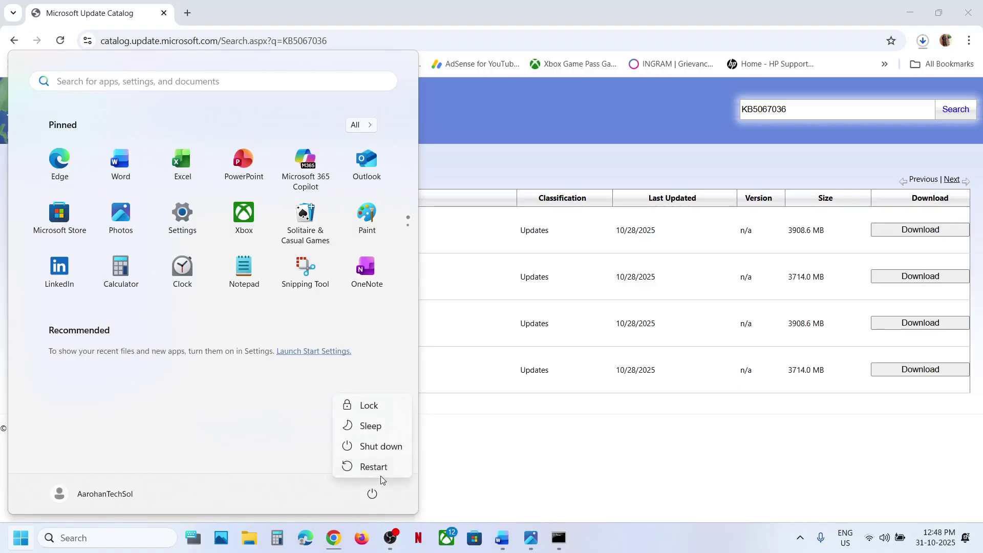
click(502, 538)
scroll(450, 380, down, 3)
scroll(451, 379, down, 1)
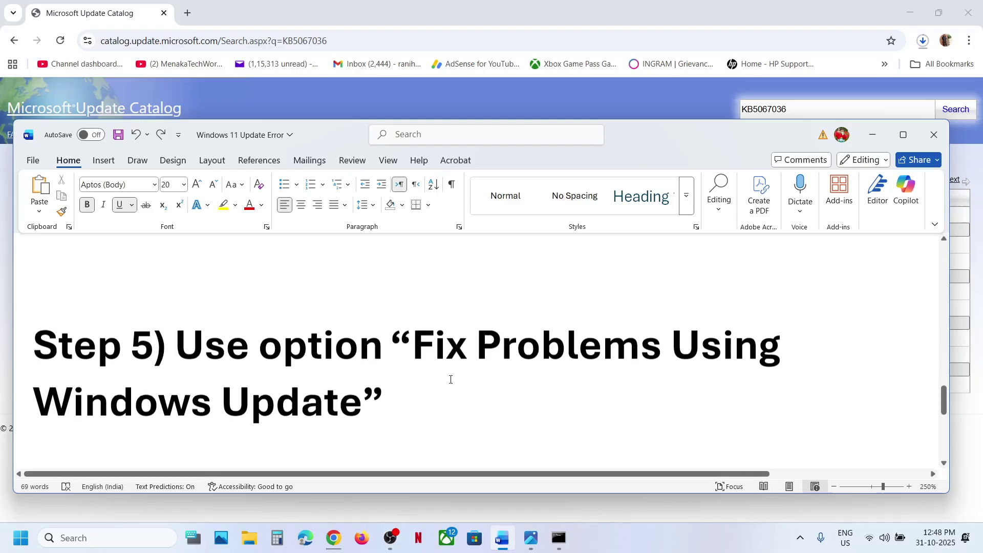
drag(416, 345, 364, 403)
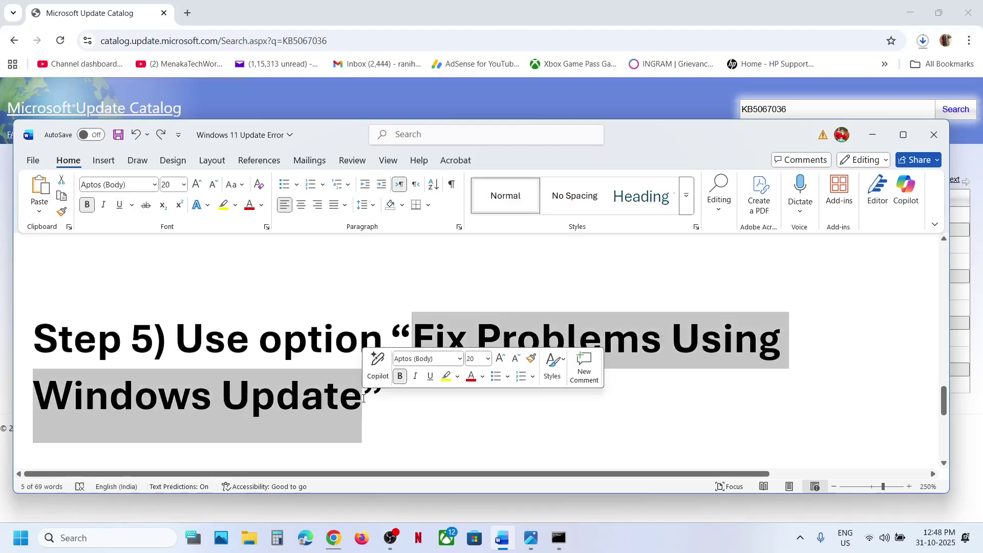
key(super+i)
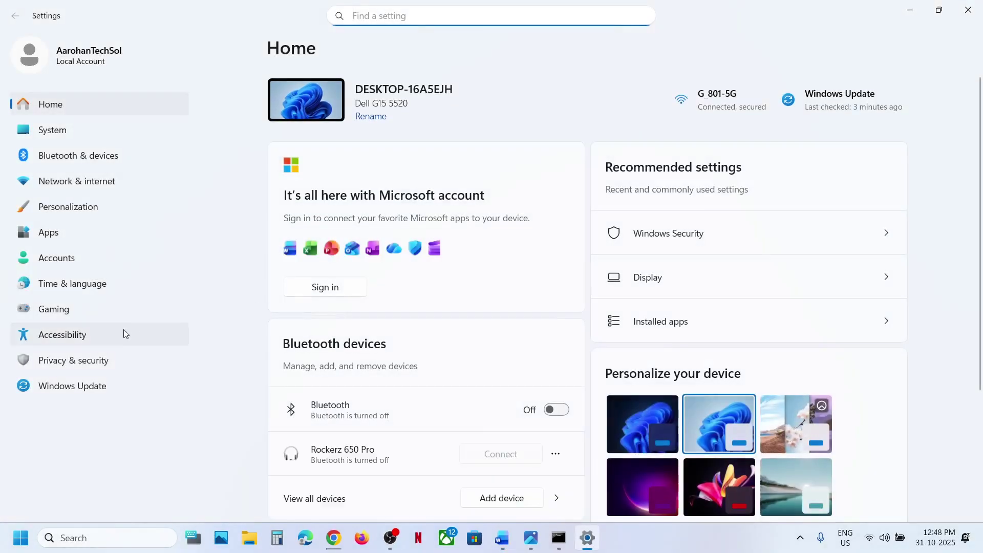
Review 'Fix problems using Windows Update' under Windows Update > Advanced options > Recovery, then close Settings.
click(92, 388)
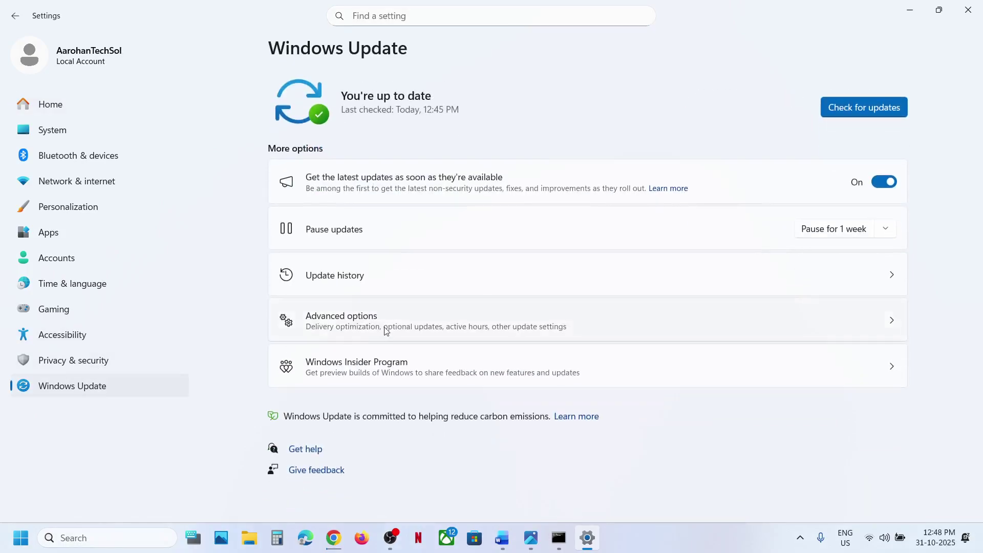
click(379, 330)
scroll(379, 332, down, 2)
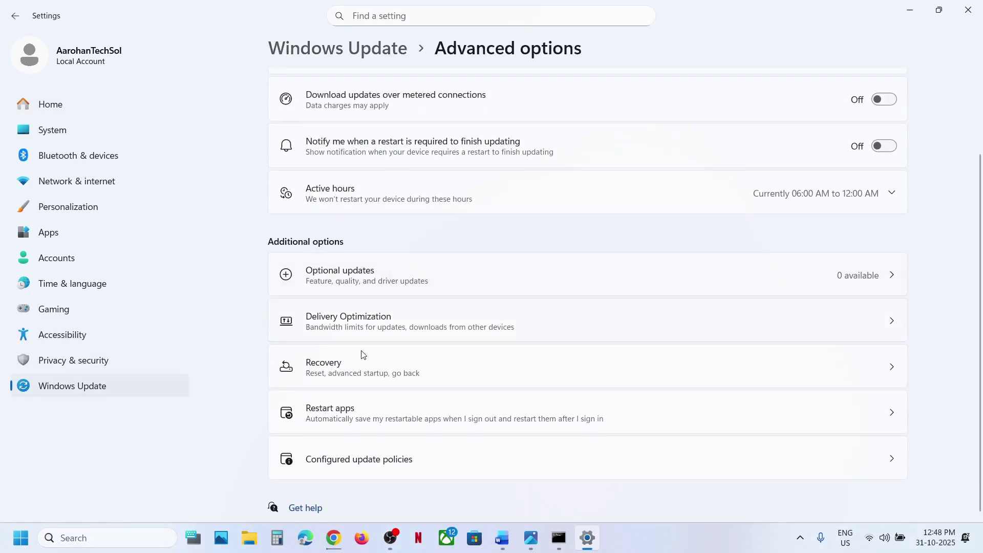
click(347, 379)
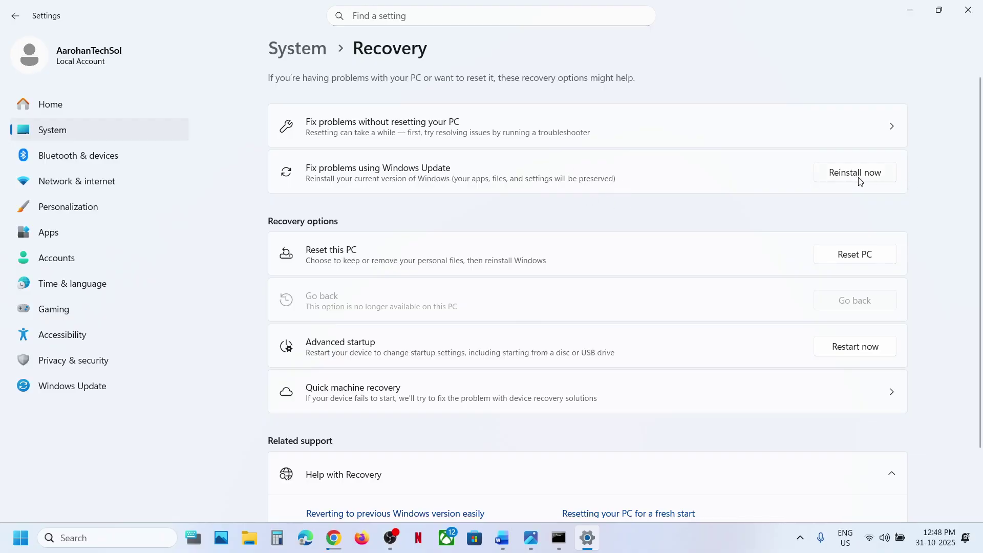
click(968, 11)
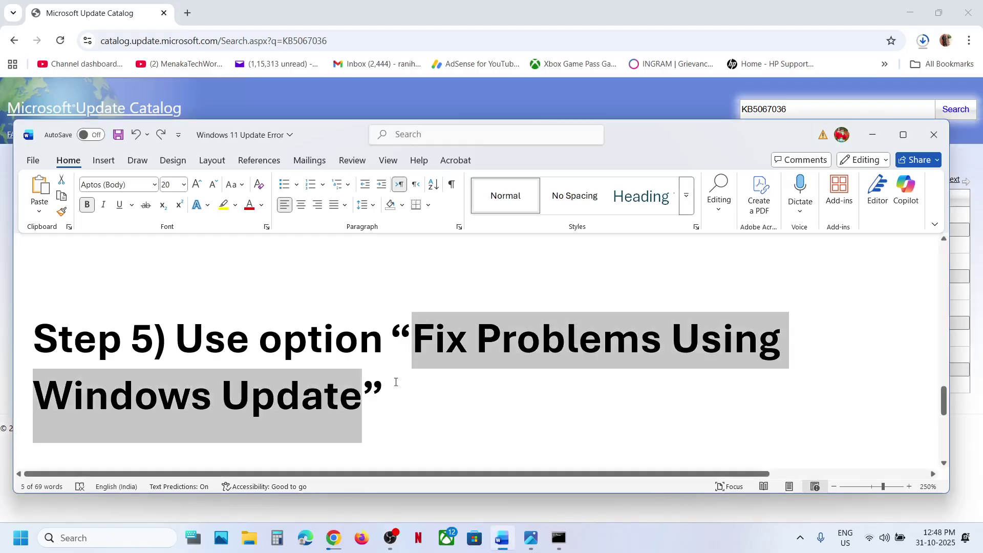
Follow the Step 6 link and download the Windows 11 media creation tool, MediaCreationTool (6).exe, 20.6 MB.
scroll(395, 382, down, 5)
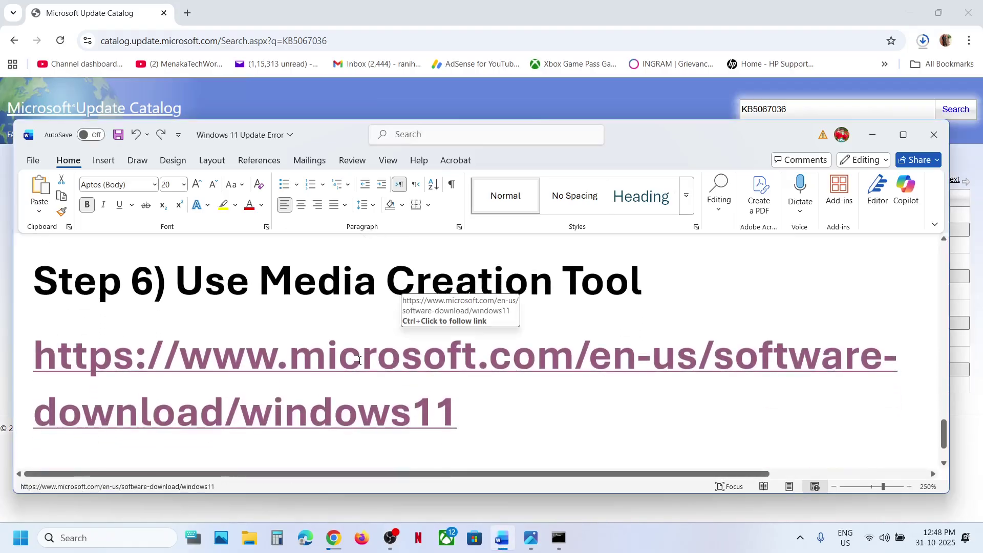
ctrl+click(359, 361)
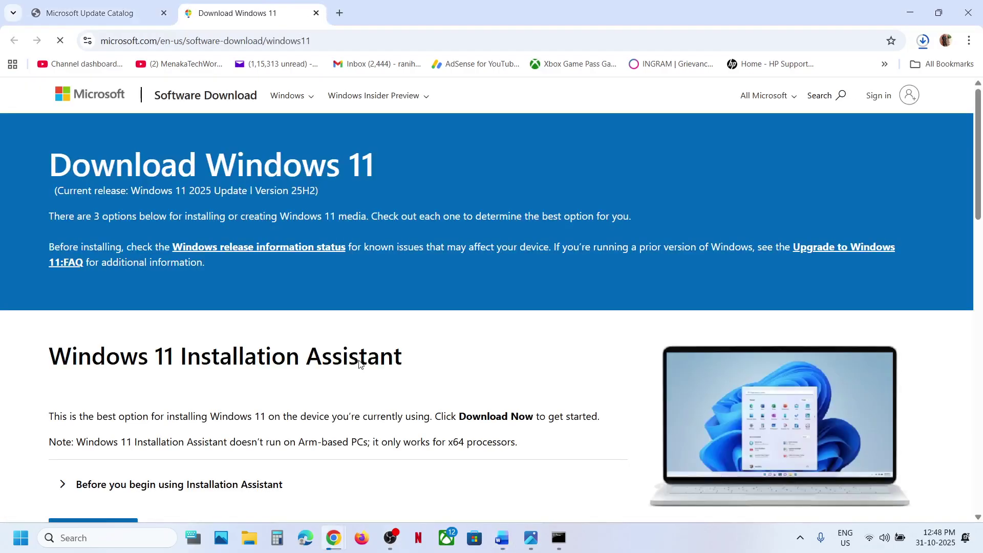
scroll(368, 364, down, 8)
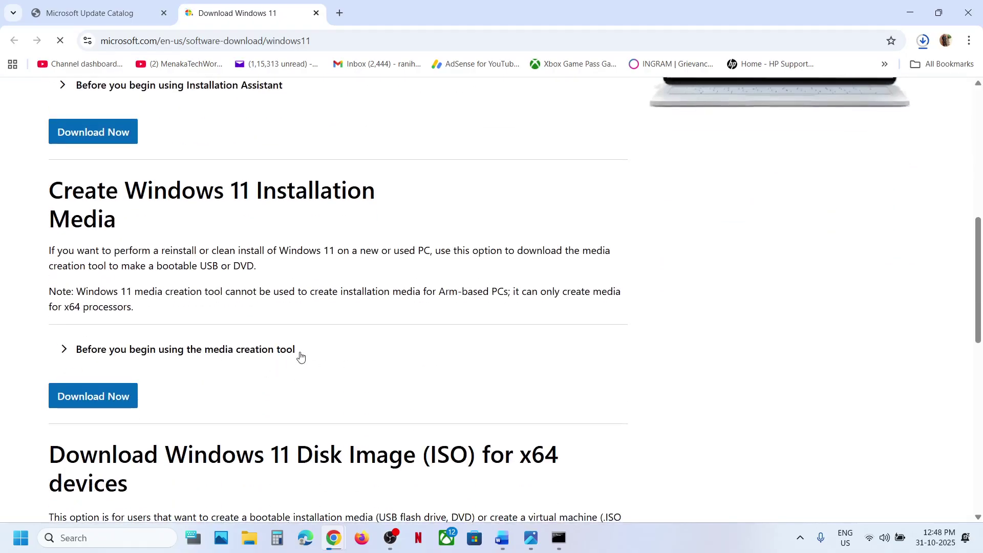
click(107, 406)
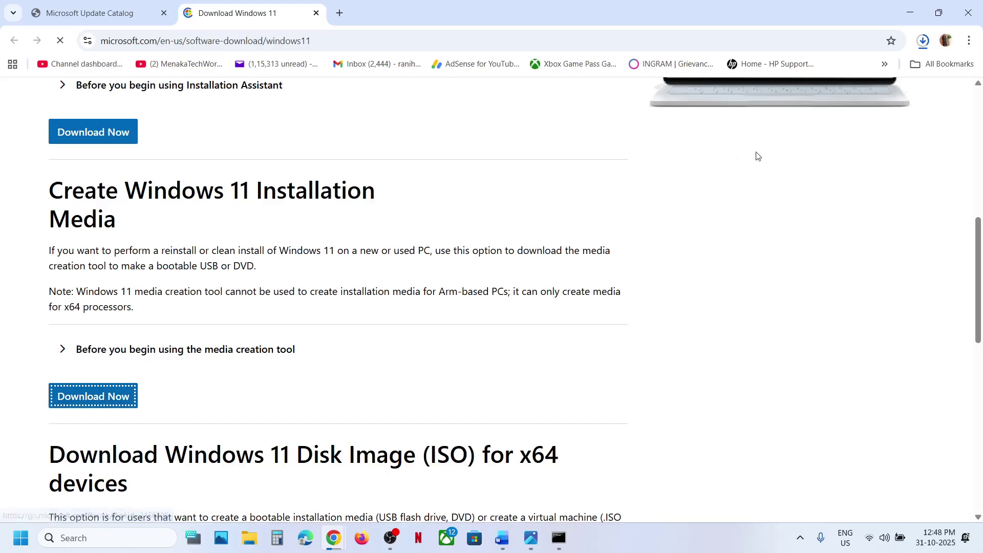
click(924, 42)
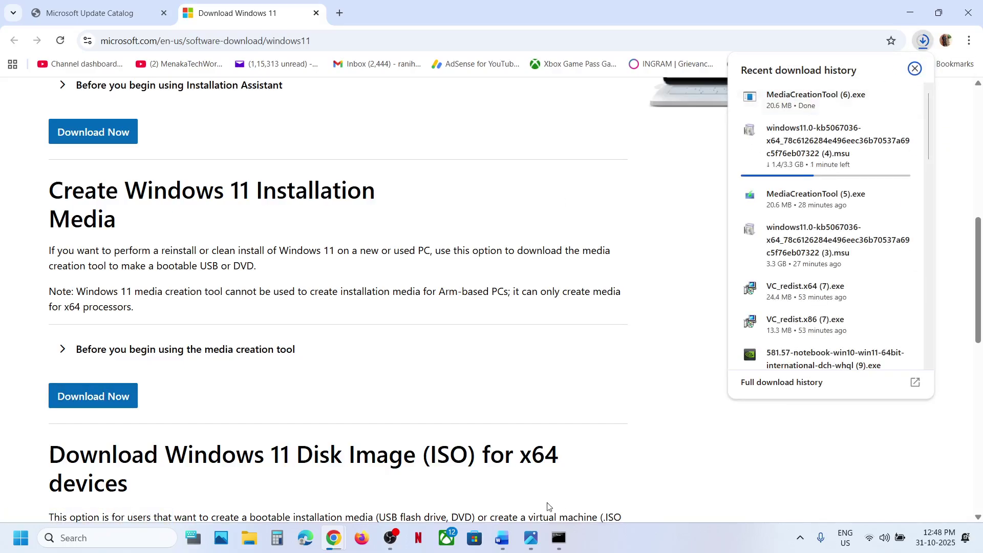
Step through the setup screenshots 1.png to 9.png, from language choice to the mounted Windows ISO.
click(528, 476)
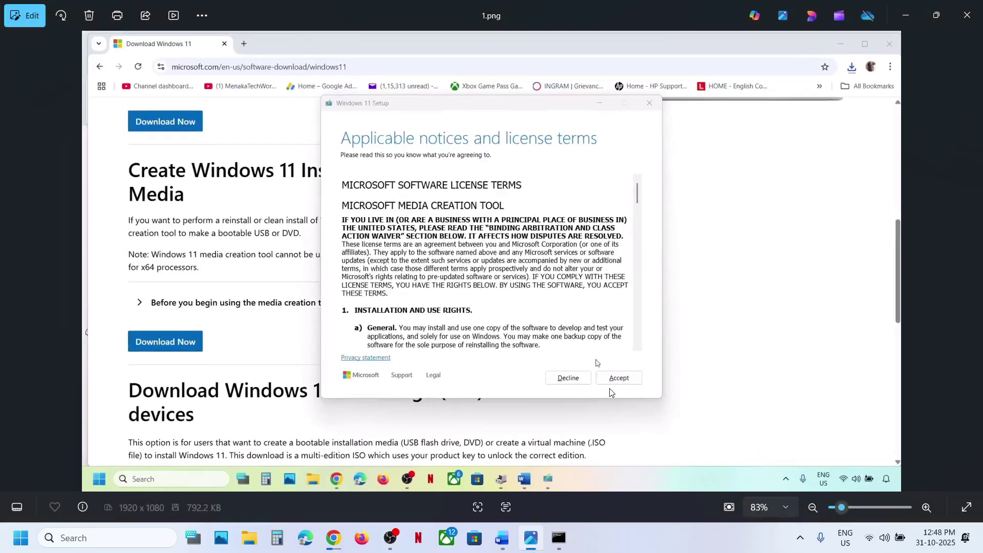
key(Right)
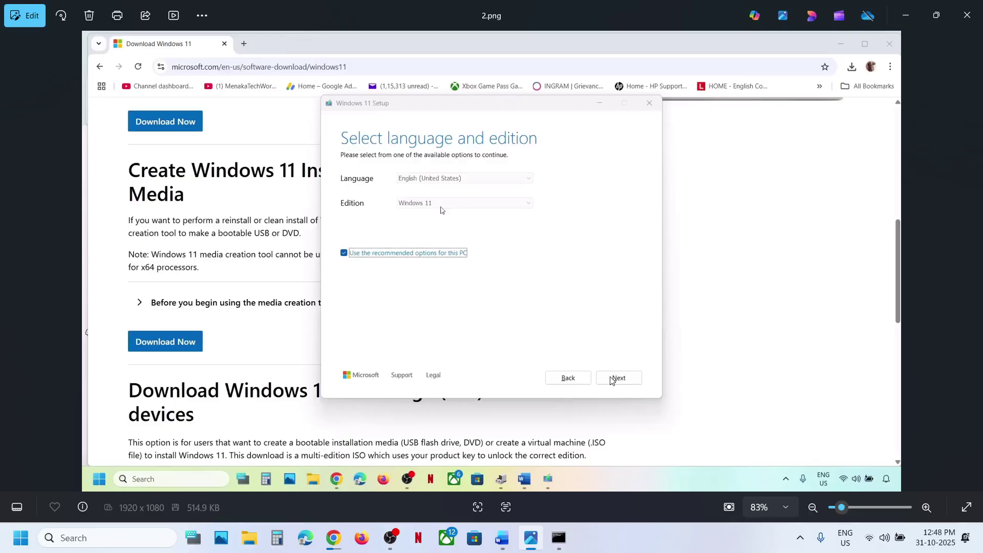
key(Right)
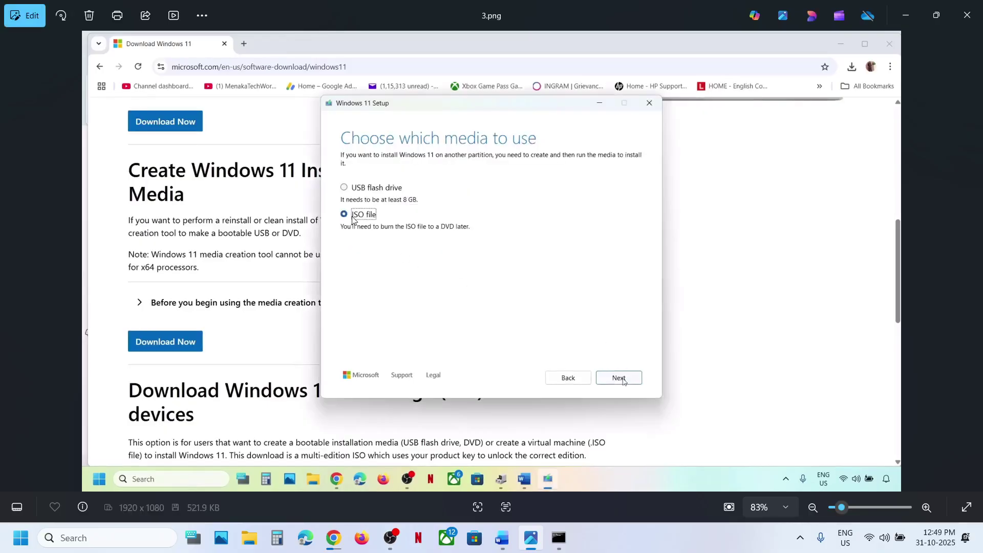
key(Right)
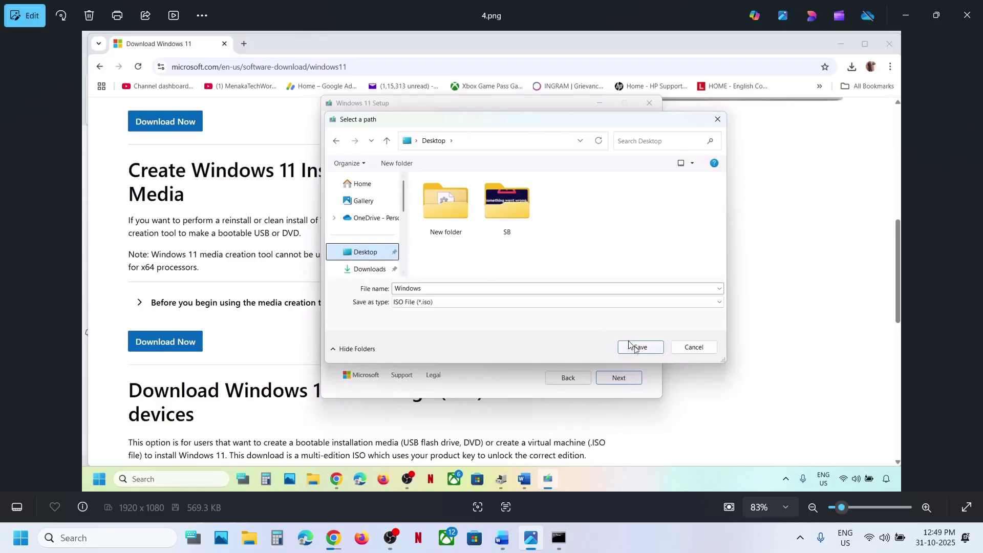
key(Right)
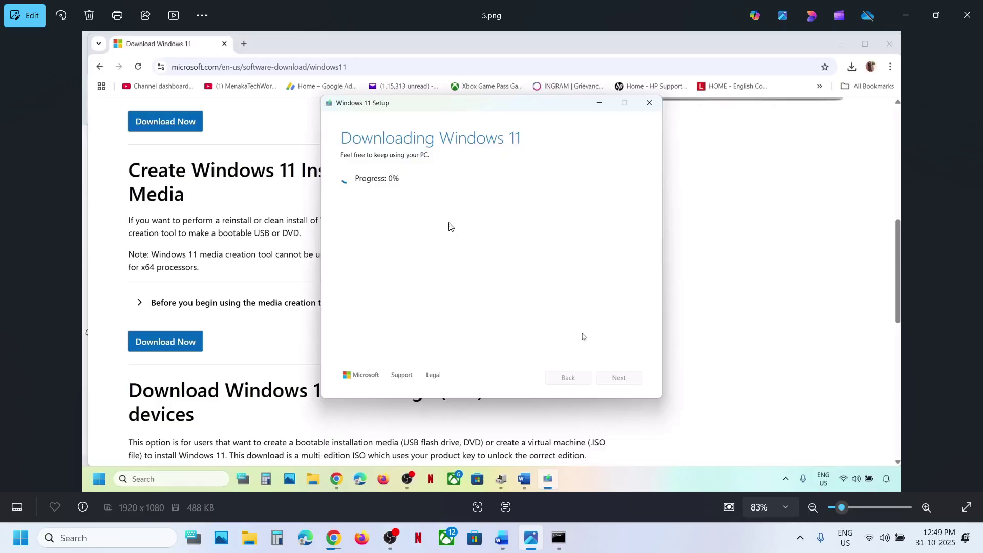
key(Right)
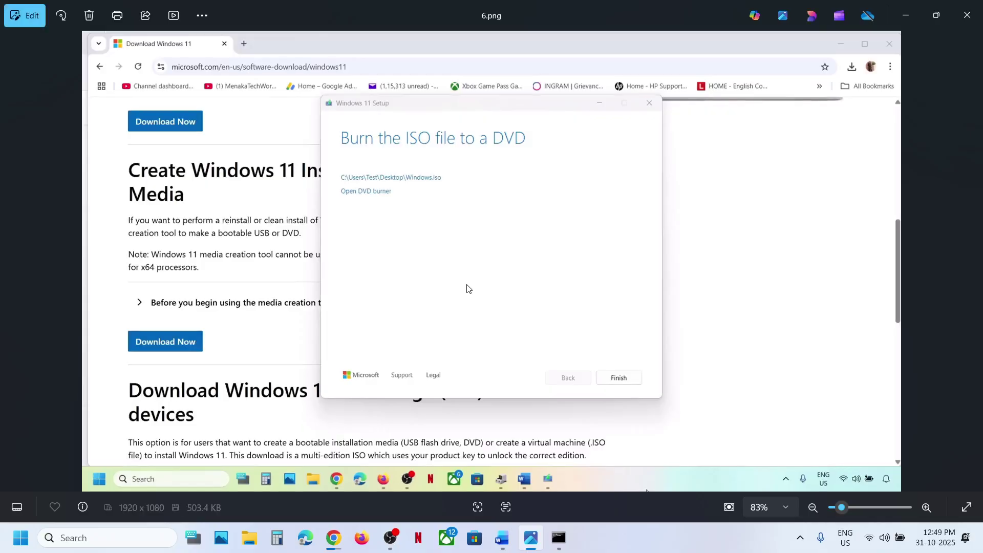
key(Right)
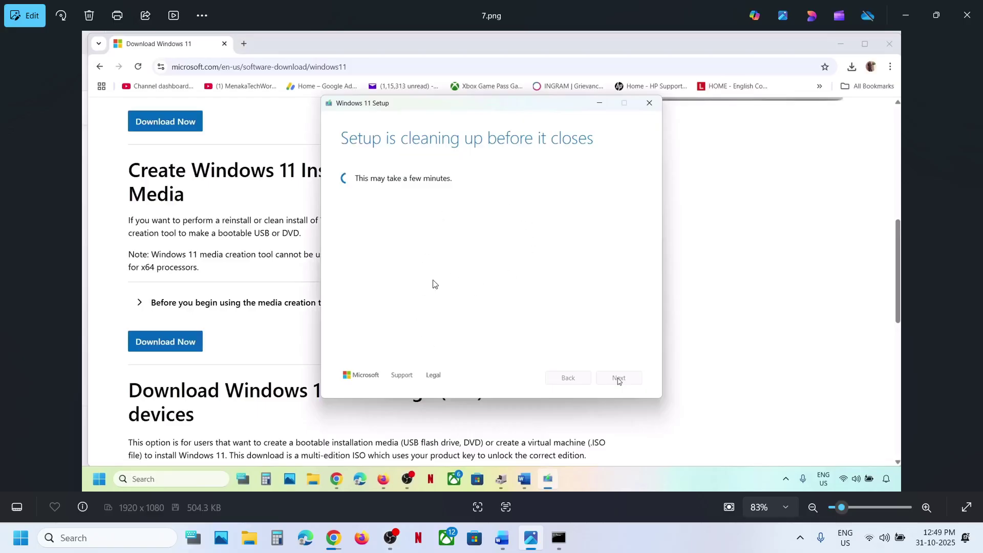
key(Right)
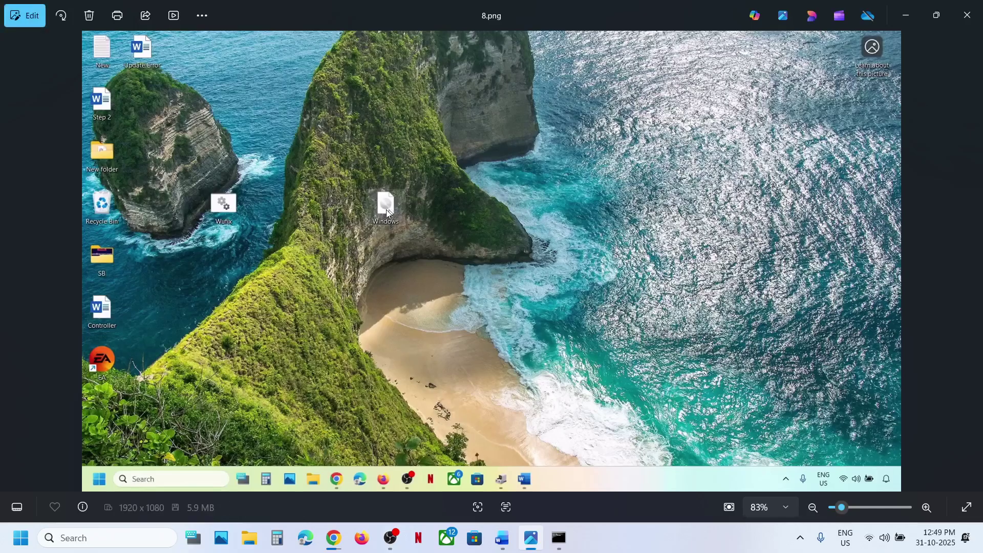
key(Right)
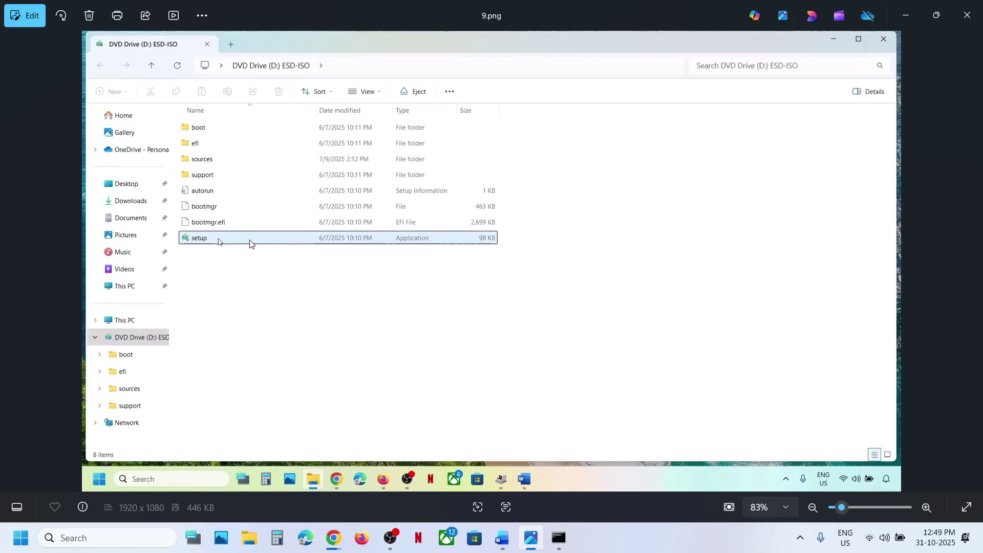
Advance past the permission, Install Windows 11 and license terms screenshots to 13.png, Ready to install.
key(Right)
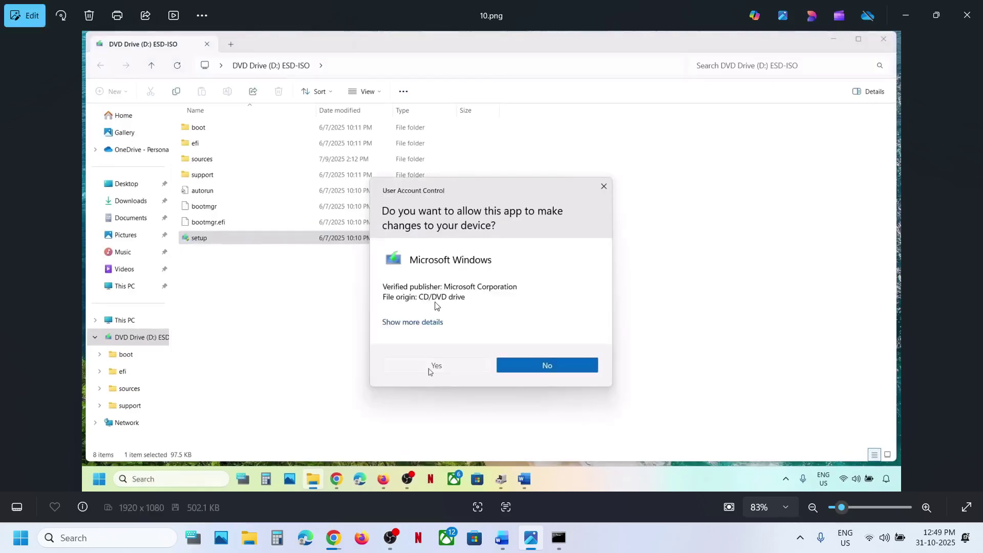
key(Right)
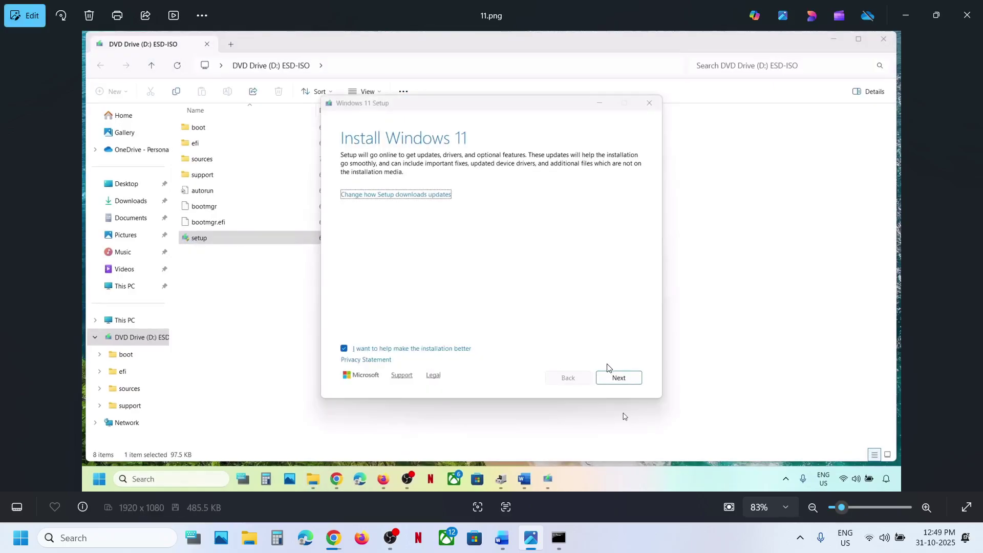
key(Right)
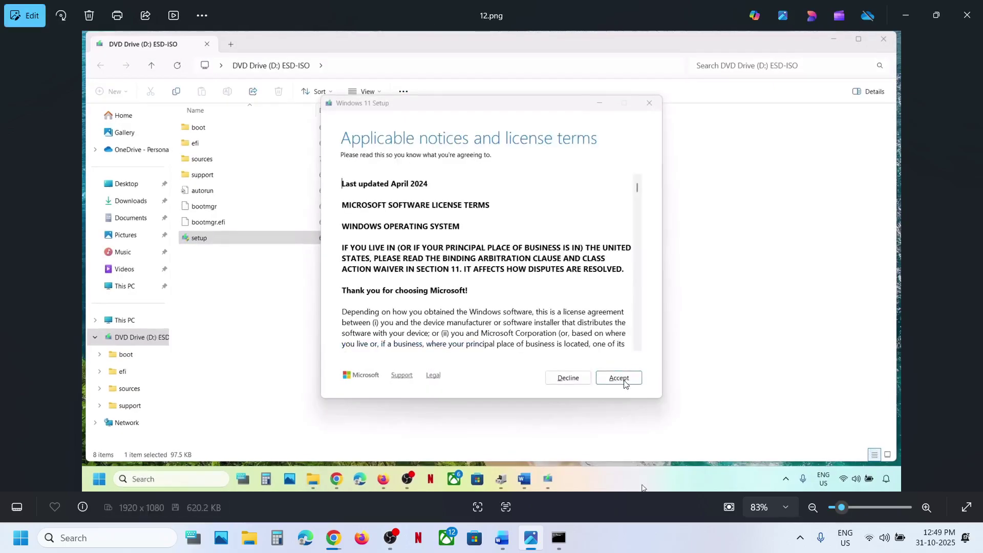
key(Right)
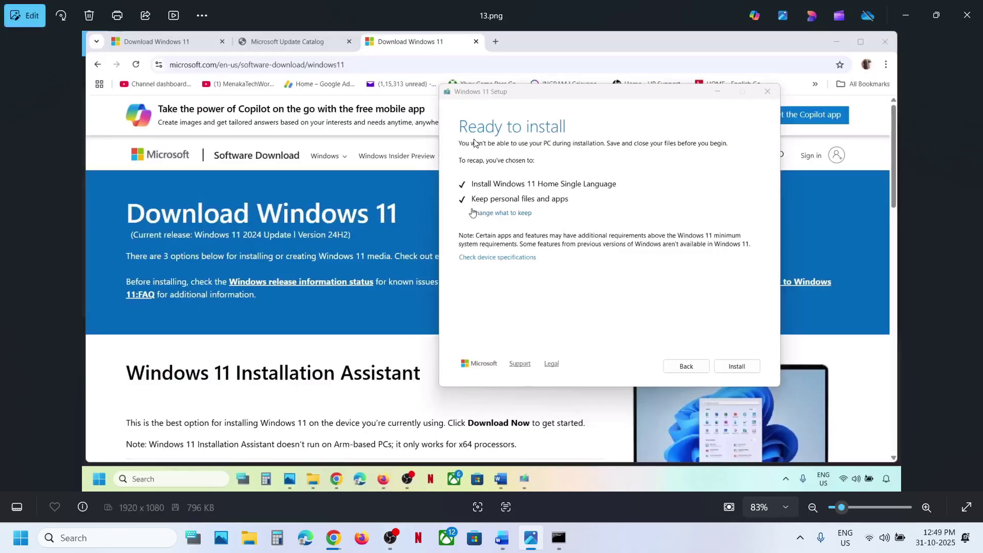